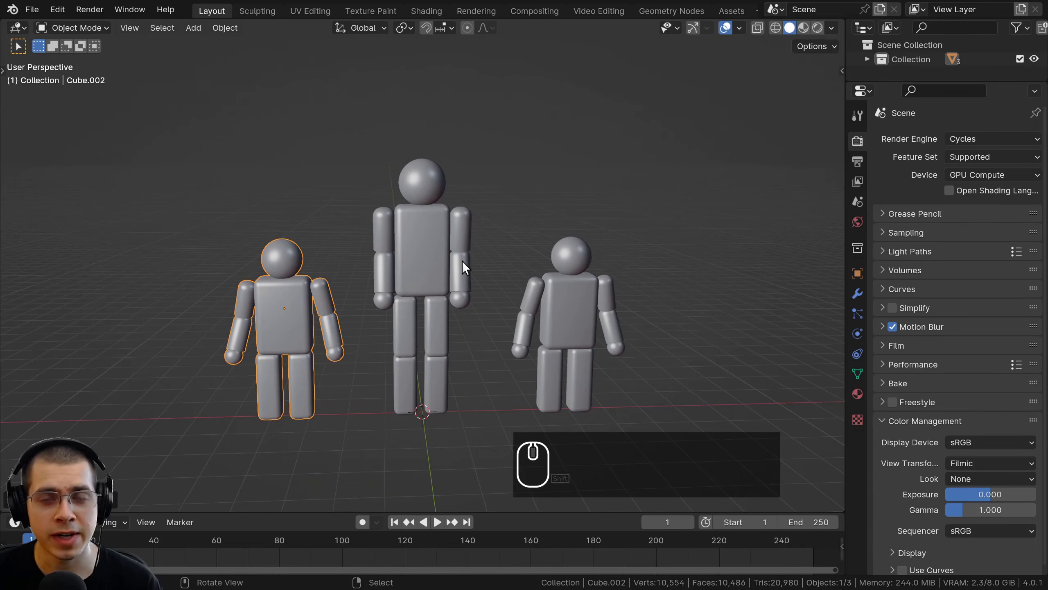
Examine the three figures from several angles, selecting the tall one and the two small ones in turn.
{"action": "mouse_move", "coordinate": [356, 258]}
{"action": "middle_mouse_down"}
{"action": "mouse_move", "coordinate": [364, 268]}
{"action": "mouse_move", "coordinate": [355, 246]}
{"action": "middle_mouse_up"}
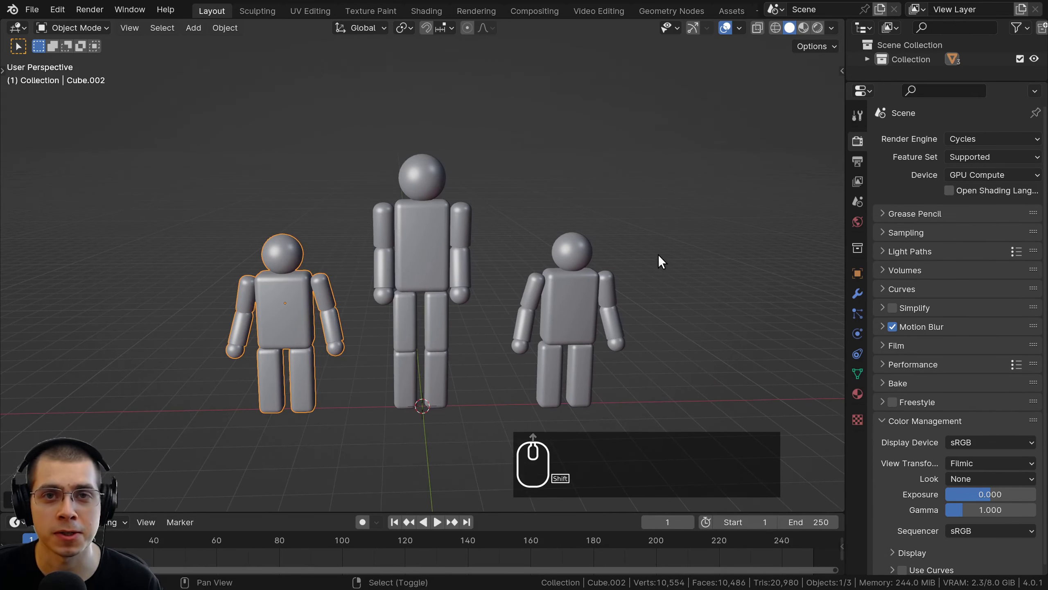
{"action": "scroll", "coordinate": [428, 218], "scroll_direction": "up", "scroll_amount": 2}
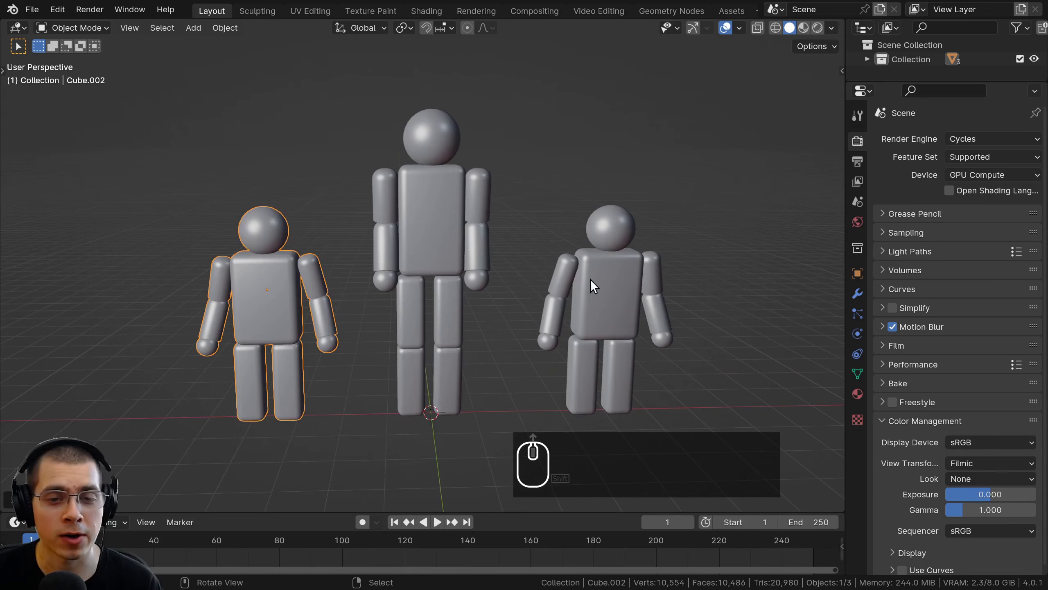
{"action": "left_click", "coordinate": [393, 197]}
{"action": "middle_click_drag", "start_coordinate": [376, 193], "coordinate": [254, 278]}
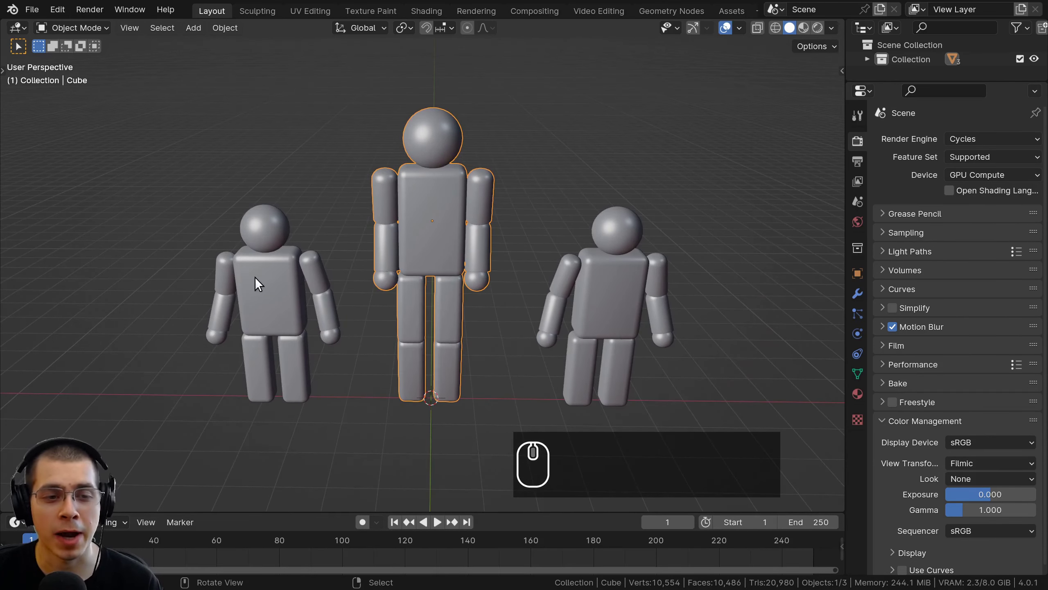
{"action": "left_click", "coordinate": [266, 281]}
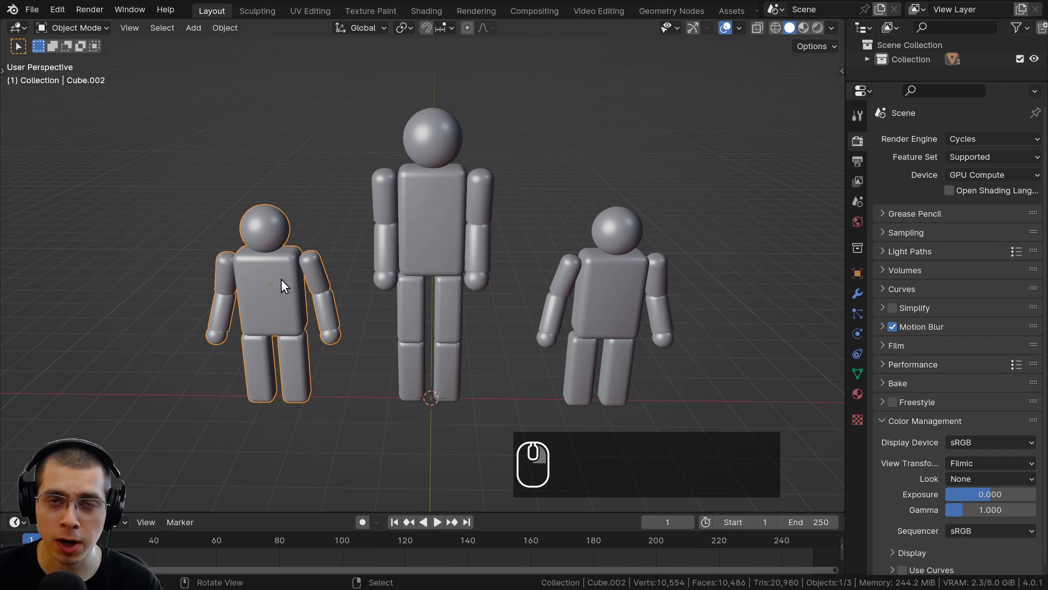
{"action": "left_click", "coordinate": [627, 288], "text": "shift"}
{"action": "middle_click_drag", "start_coordinate": [596, 260], "coordinate": [241, 302]}
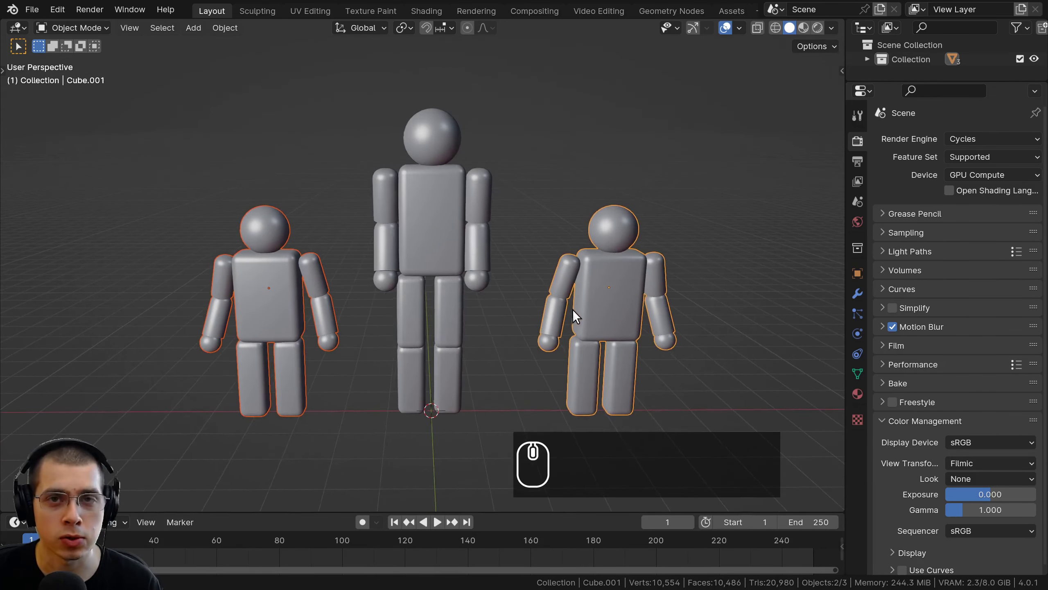
{"action": "middle_click_drag", "start_coordinate": [572, 310], "coordinate": [306, 282]}
{"action": "left_click", "coordinate": [307, 282]}
{"action": "left_click", "coordinate": [547, 307]}
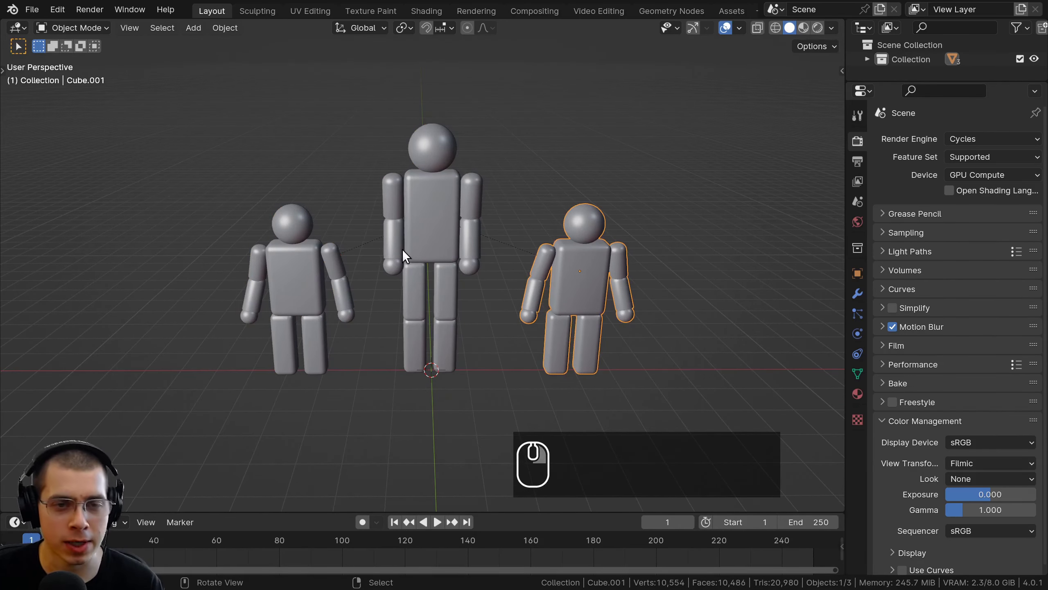
Try moving, rotating and scaling the tall middle figure to test how the two small figures follow it.
{"action": "left_click", "coordinate": [402, 249]}
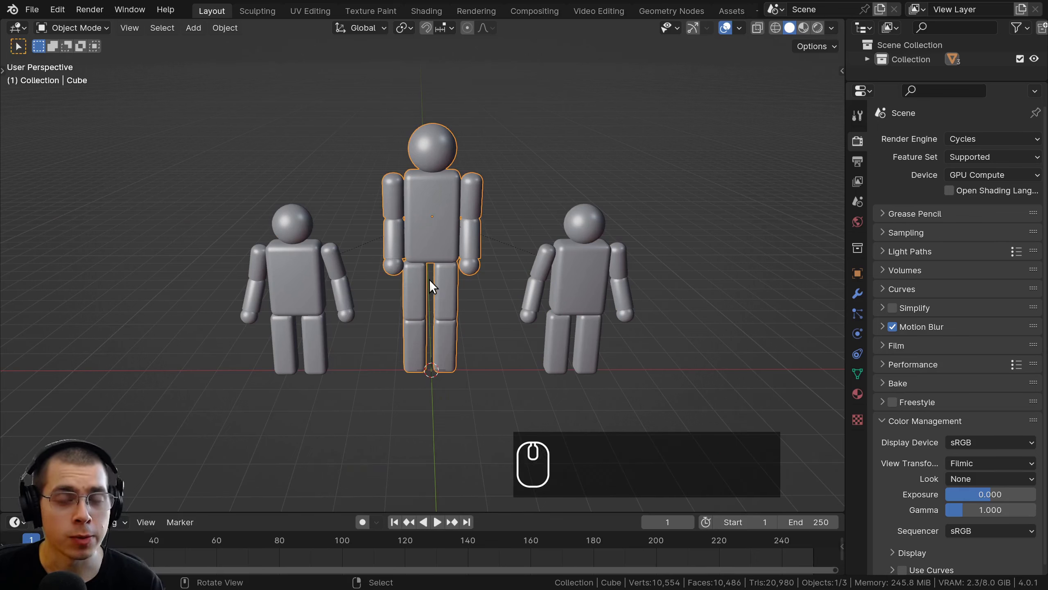
{"action": "key", "text": "g"}
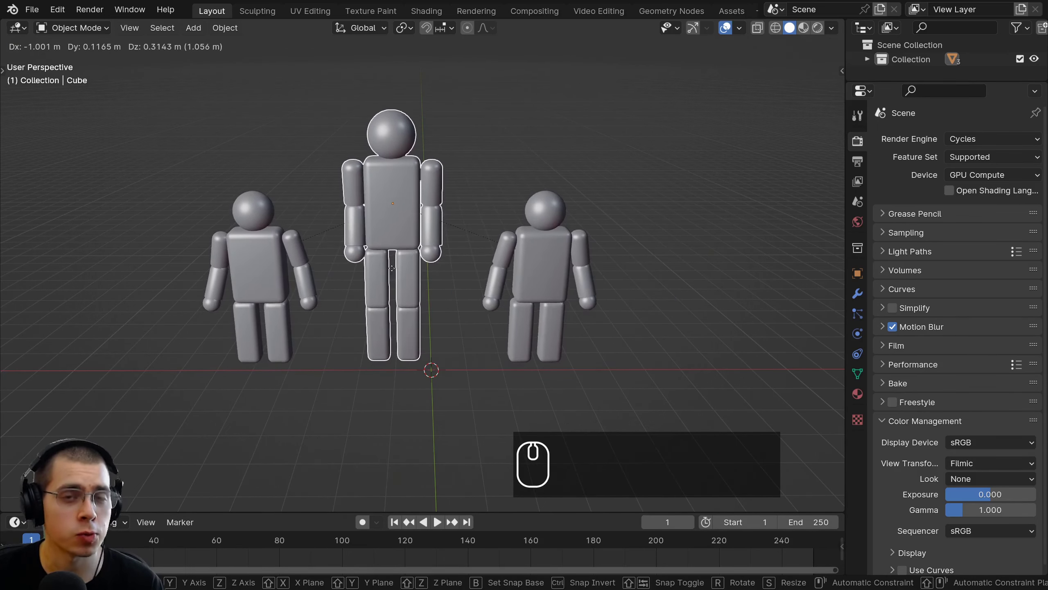
{"action": "left_click", "coordinate": [413, 271]}
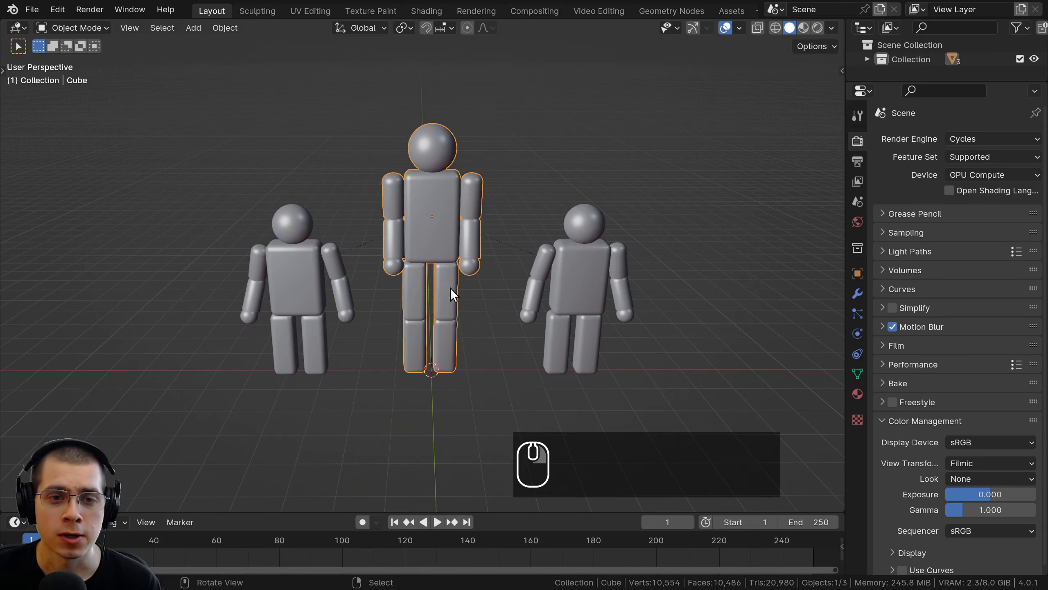
{"action": "key", "text": "g"}
{"action": "key", "text": "r"}
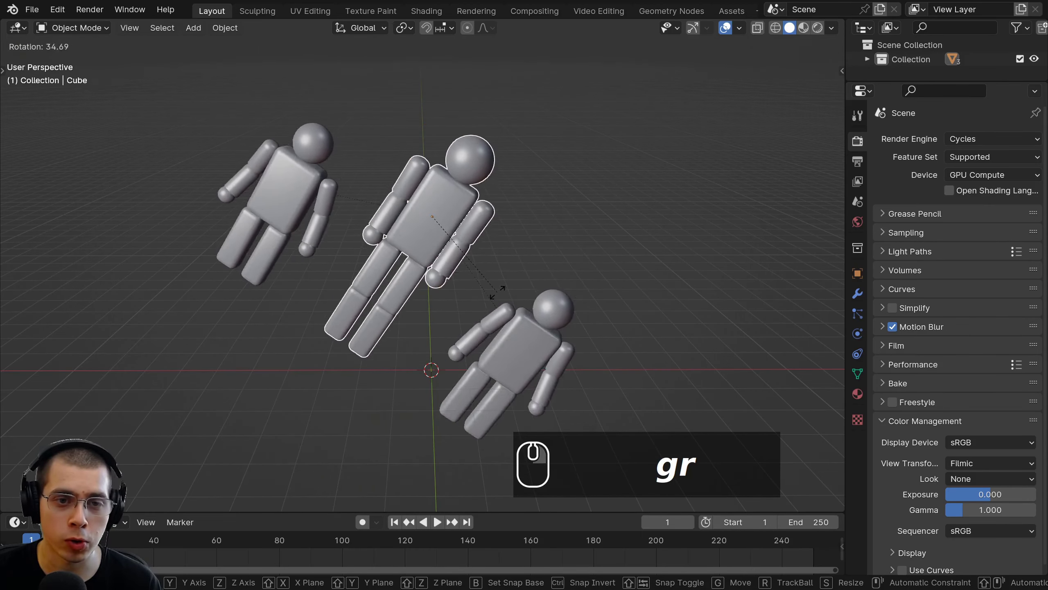
{"action": "right_click", "coordinate": [499, 246]}
{"action": "key", "text": "s"}
{"action": "right_click", "coordinate": [495, 253]}
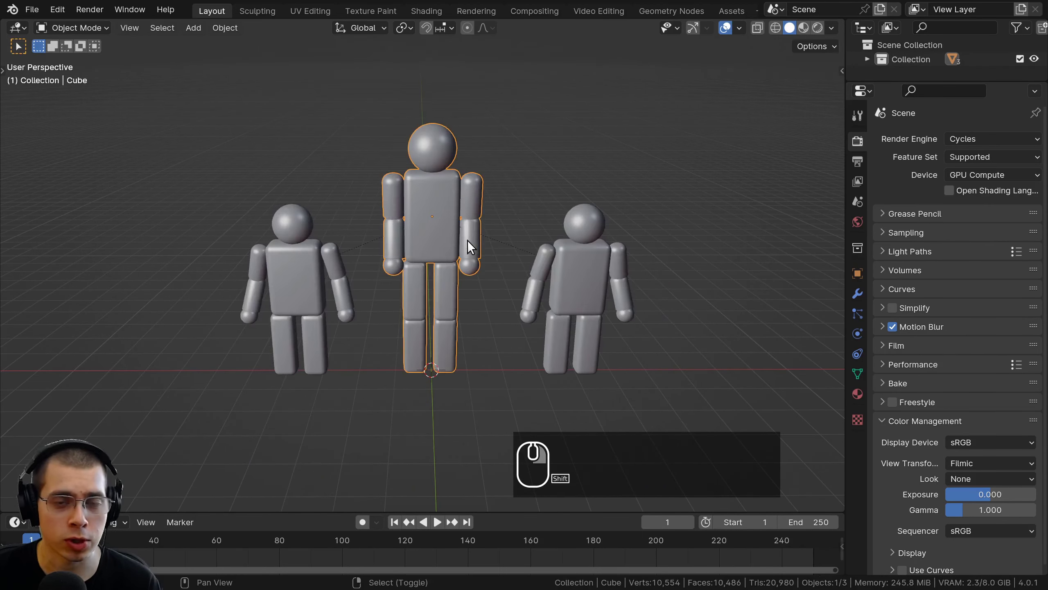
Move the small figure right of the tall one on its own, rotate it freely and try scaling it.
{"action": "mouse_move", "coordinate": [472, 254]}
{"action": "middle_mouse_down", "text": "shift"}
{"action": "mouse_move", "coordinate": [475, 243]}
{"action": "mouse_move", "coordinate": [452, 242]}
{"action": "mouse_move", "coordinate": [471, 246]}
{"action": "middle_mouse_up", "text": "shift"}
{"action": "left_click", "coordinate": [566, 250]}
{"action": "key", "text": "g"}
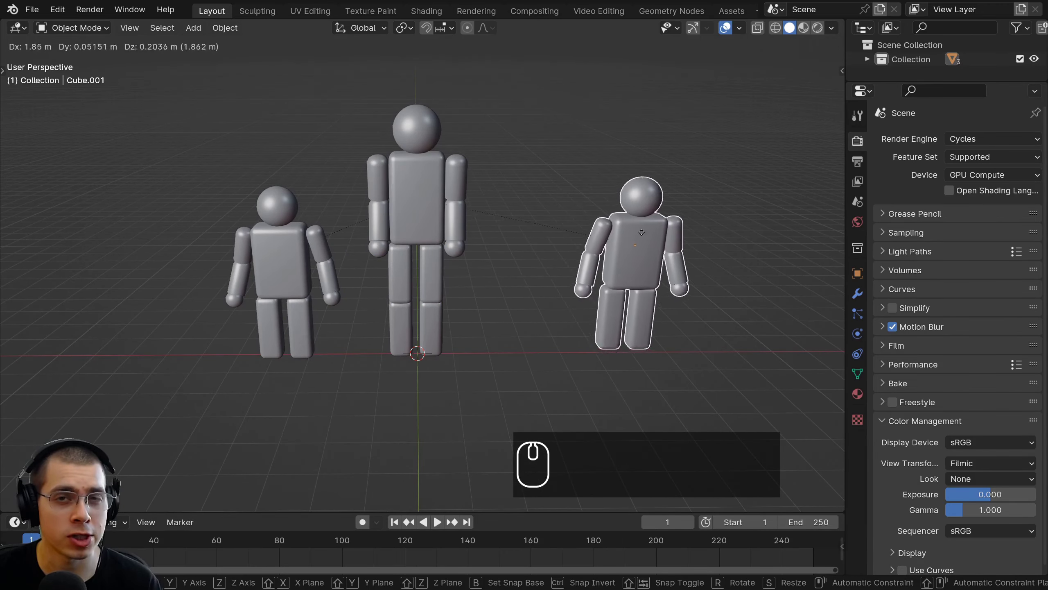
{"action": "left_click", "coordinate": [582, 242]}
{"action": "middle_click_drag", "start_coordinate": [620, 237], "coordinate": [616, 265], "text": "shift"}
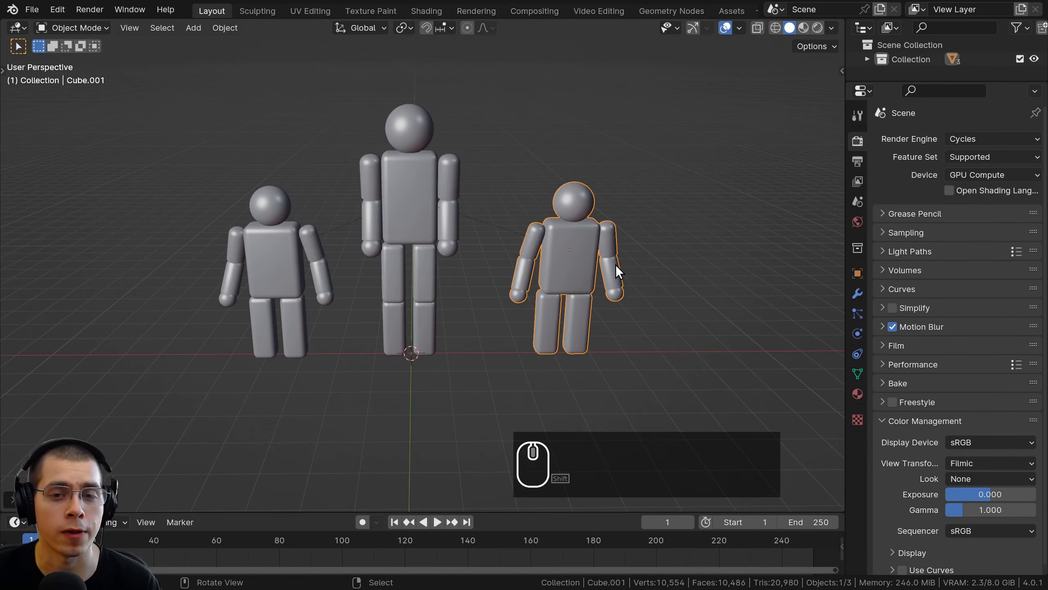
{"action": "key", "text": "r"}
{"action": "key", "text": "r"}
{"action": "key", "text": "r"}
{"action": "key", "text": "g"}
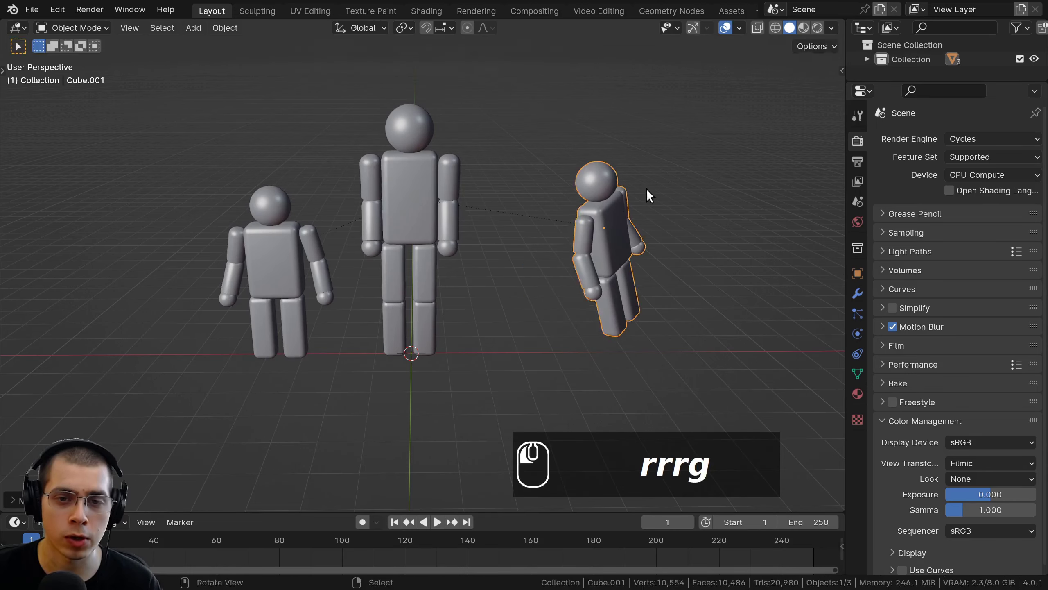
{"action": "key", "text": "s"}
{"action": "key", "text": "g"}
{"action": "left_click", "coordinate": [696, 184]}
Try rotating the tall middle figure freely and about the global Z axis to test the linked small figures.
{"action": "left_click", "coordinate": [433, 191]}
{"action": "scroll", "coordinate": [434, 192], "scroll_direction": "down", "scroll_amount": 3}
{"action": "key", "text": "r"}
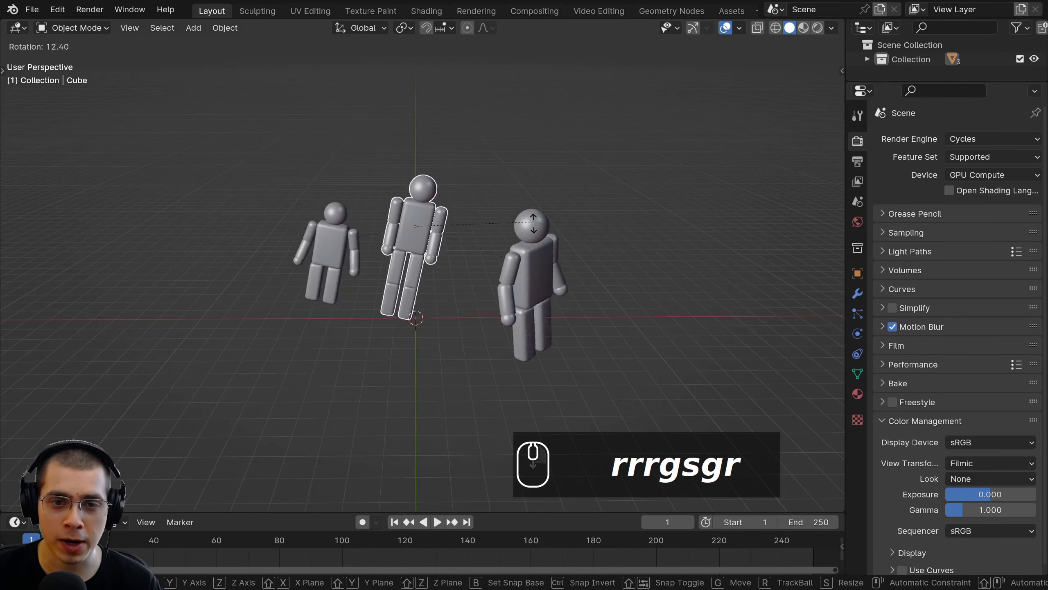
{"action": "right_click", "coordinate": [533, 164]}
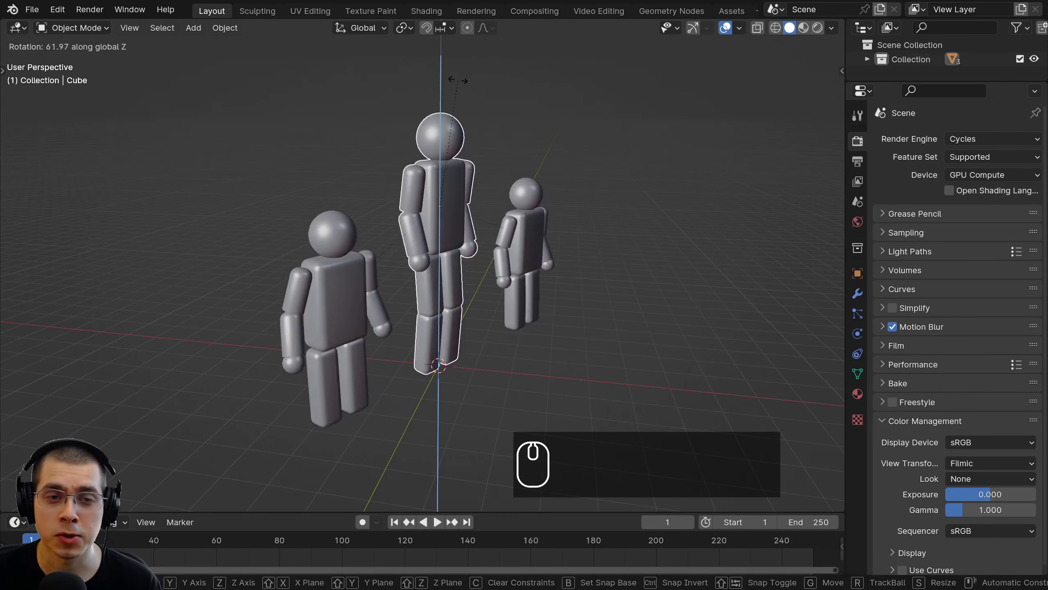
{"action": "middle_click_drag", "start_coordinate": [432, 70], "coordinate": [585, 173]}
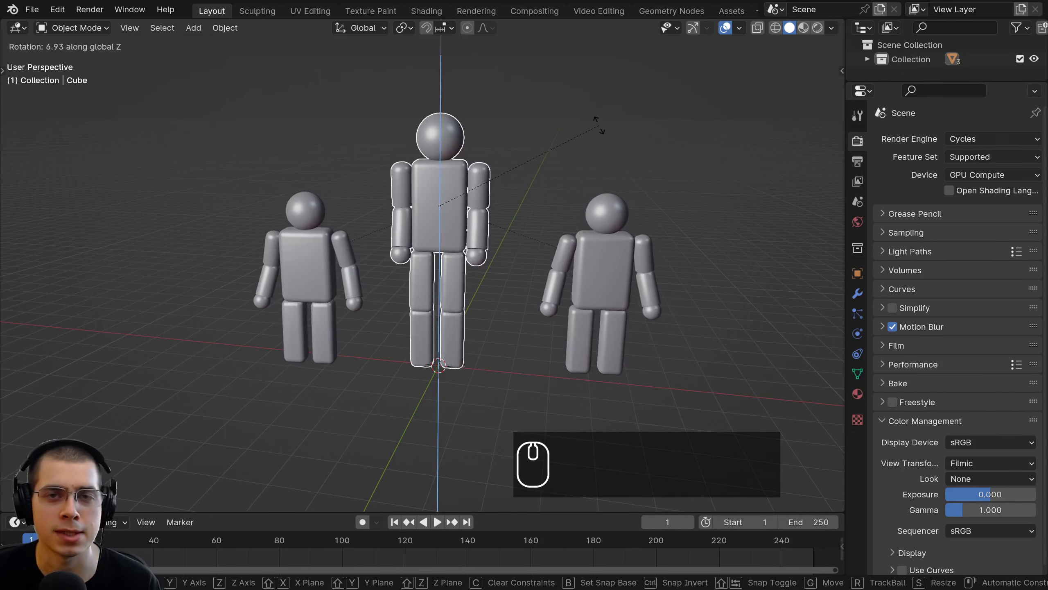
{"action": "scroll", "coordinate": [376, 234], "scroll_direction": "up", "scroll_amount": 1}
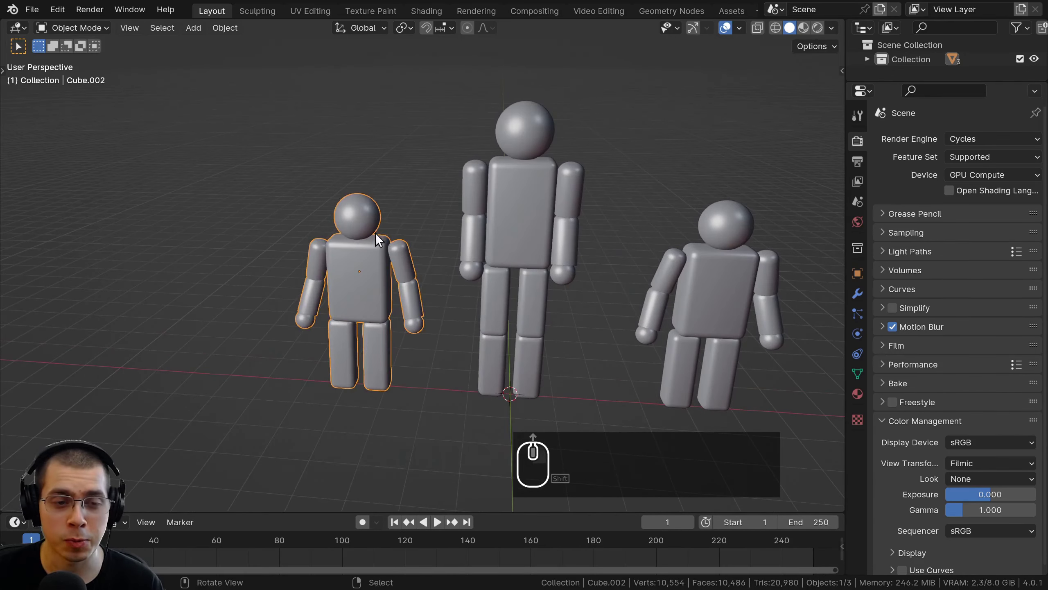
{"action": "key", "text": "g"}
{"action": "right_click", "coordinate": [375, 241]}
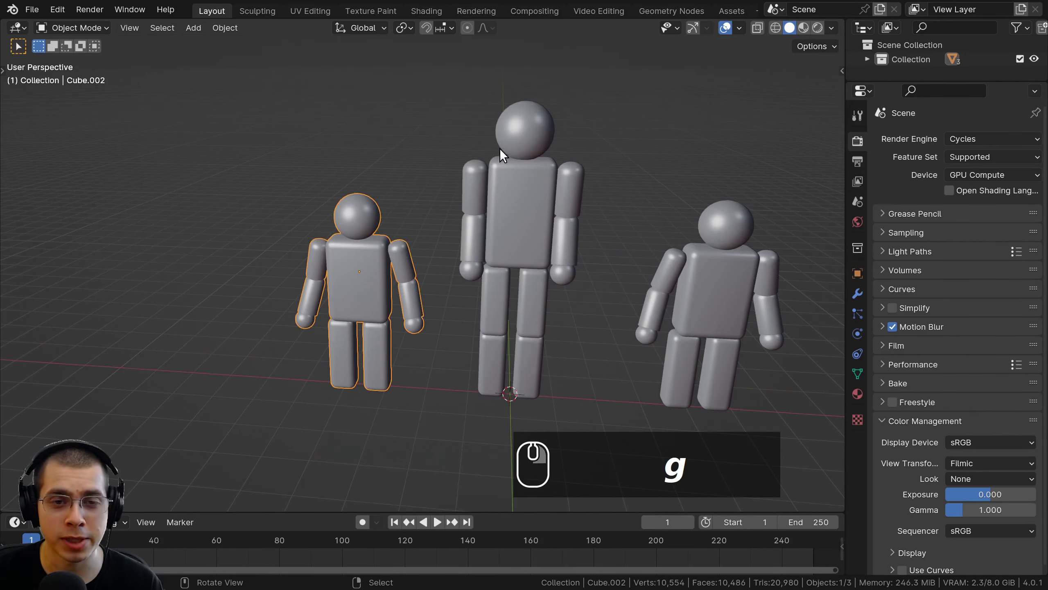
{"action": "right_click", "coordinate": [500, 149]}
{"action": "left_click", "coordinate": [365, 260]}
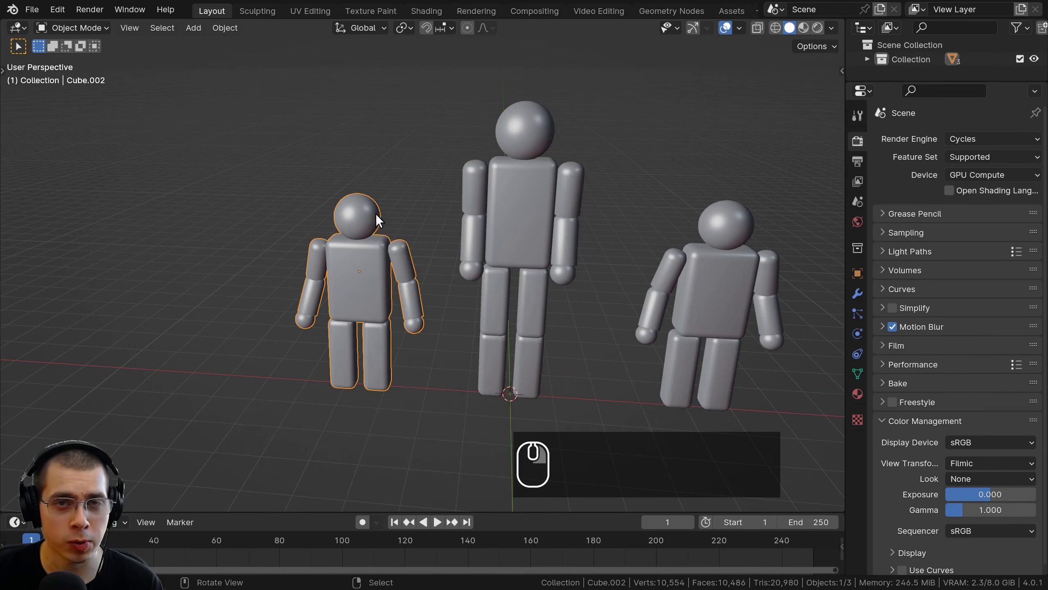
{"action": "middle_click_drag", "start_coordinate": [509, 276], "coordinate": [349, 221], "text": "shift"}
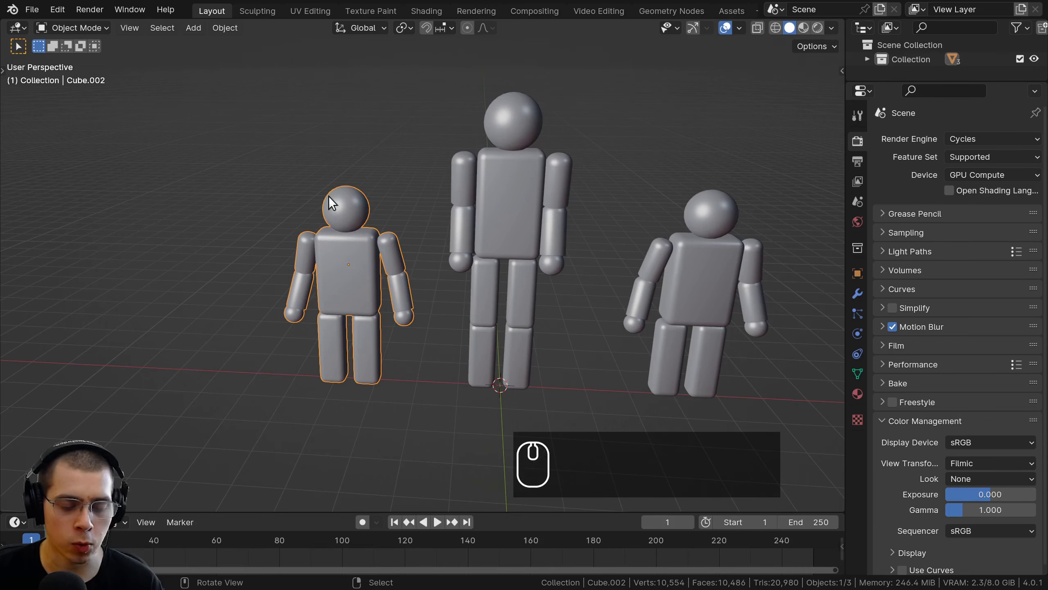
Select both small figures and add the tall middle figure last, making it the active object.
{"action": "right_click", "coordinate": [706, 276], "text": "shift"}
{"action": "right_click", "coordinate": [369, 276], "text": "shift"}
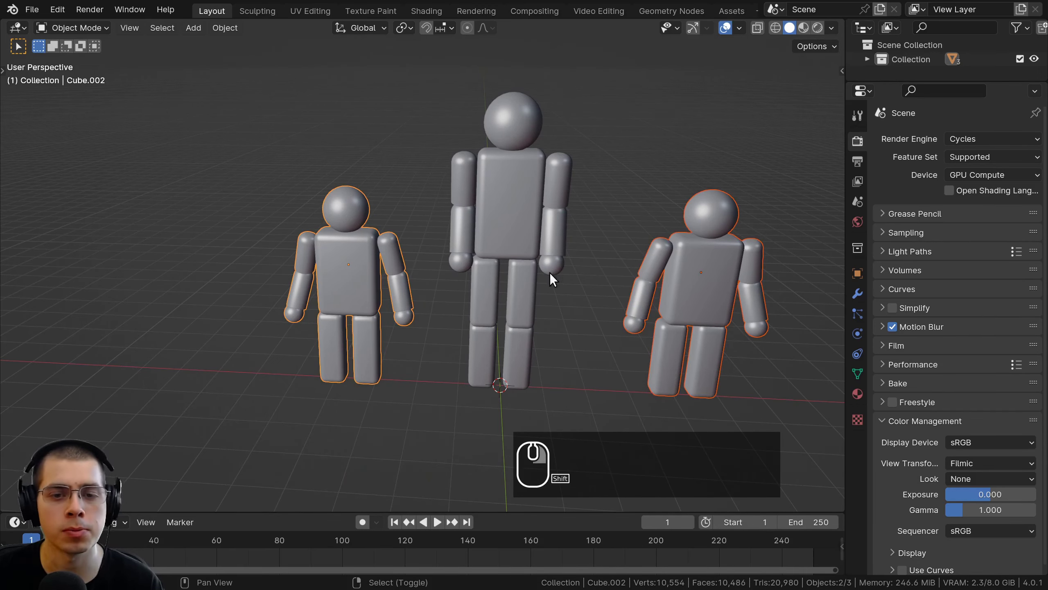
{"action": "left_click", "coordinate": [651, 265], "text": "shift"}
{"action": "middle_click_drag", "start_coordinate": [641, 254], "coordinate": [650, 229]}
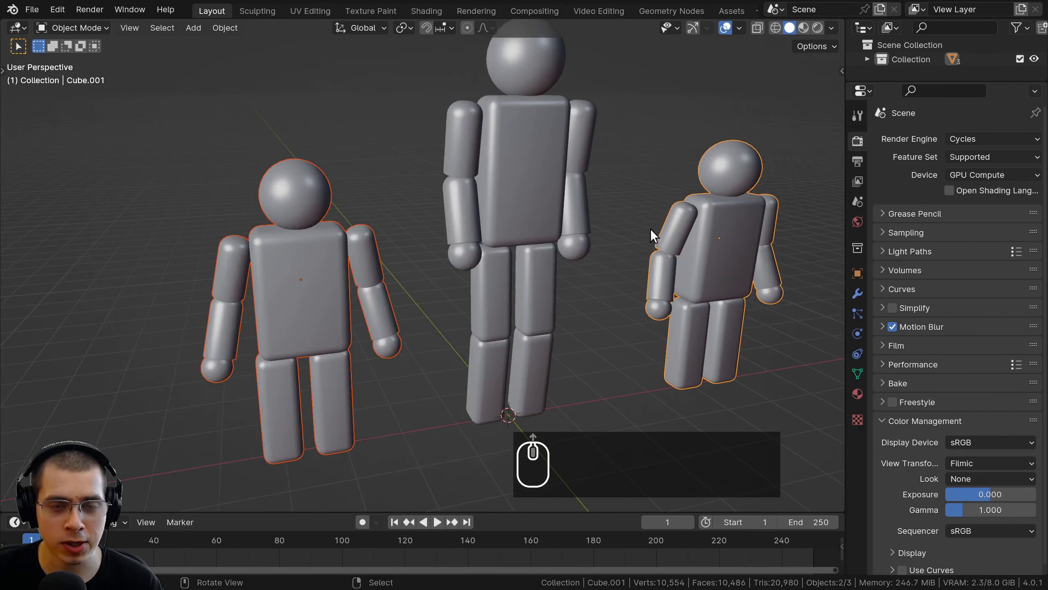
{"action": "left_click", "coordinate": [541, 102], "text": "shift"}
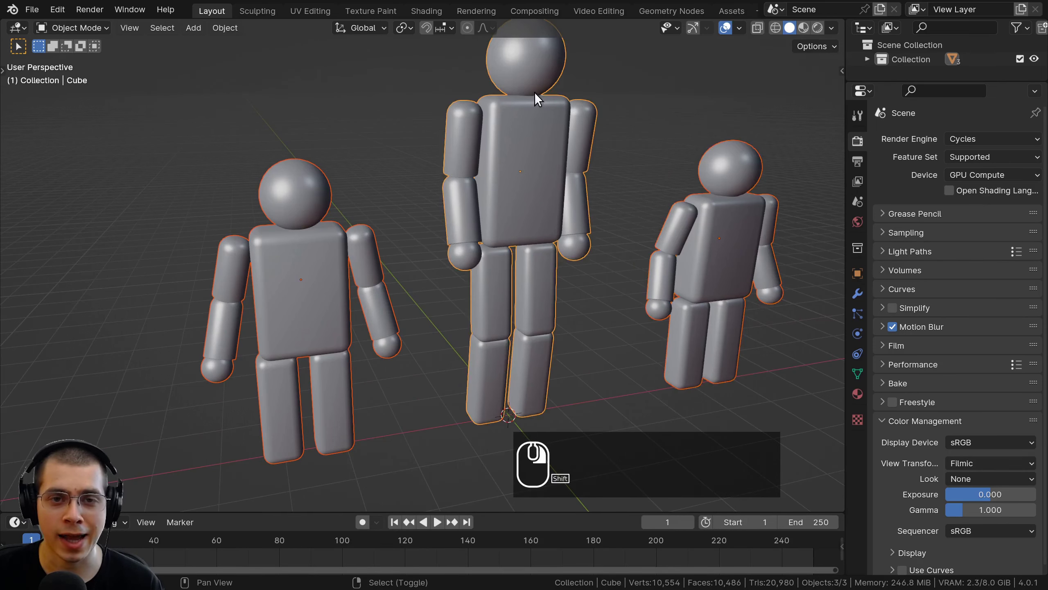
Within the selection, make each small figure the active object in turn and return active status to the tall figure.
{"action": "scroll", "coordinate": [457, 174], "scroll_direction": "down", "scroll_amount": 2}
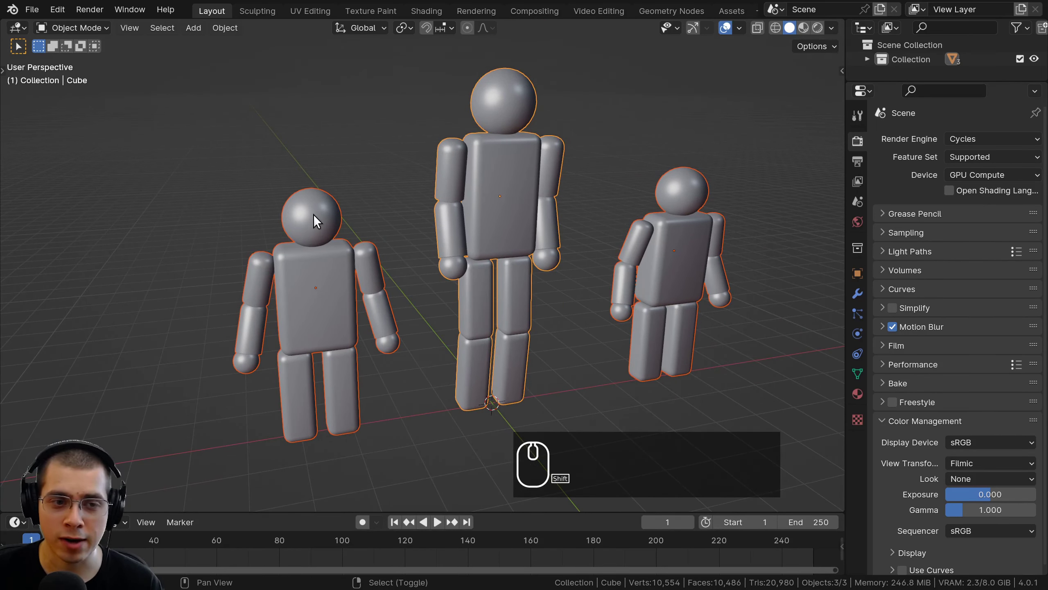
{"action": "left_click", "coordinate": [313, 215], "text": "shift"}
{"action": "left_click", "coordinate": [656, 259], "text": "shift"}
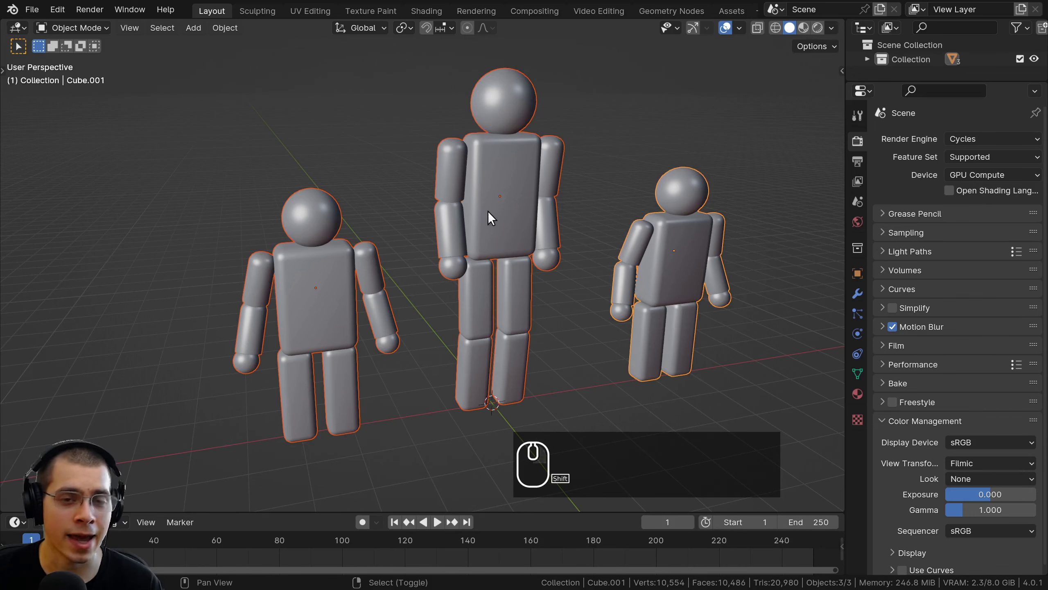
{"action": "left_click", "coordinate": [488, 198], "text": "shift"}
{"action": "scroll", "coordinate": [392, 279], "scroll_direction": "up", "scroll_amount": 1}
{"action": "scroll", "coordinate": [471, 161], "scroll_direction": "up", "scroll_amount": 1, "text": "shift"}
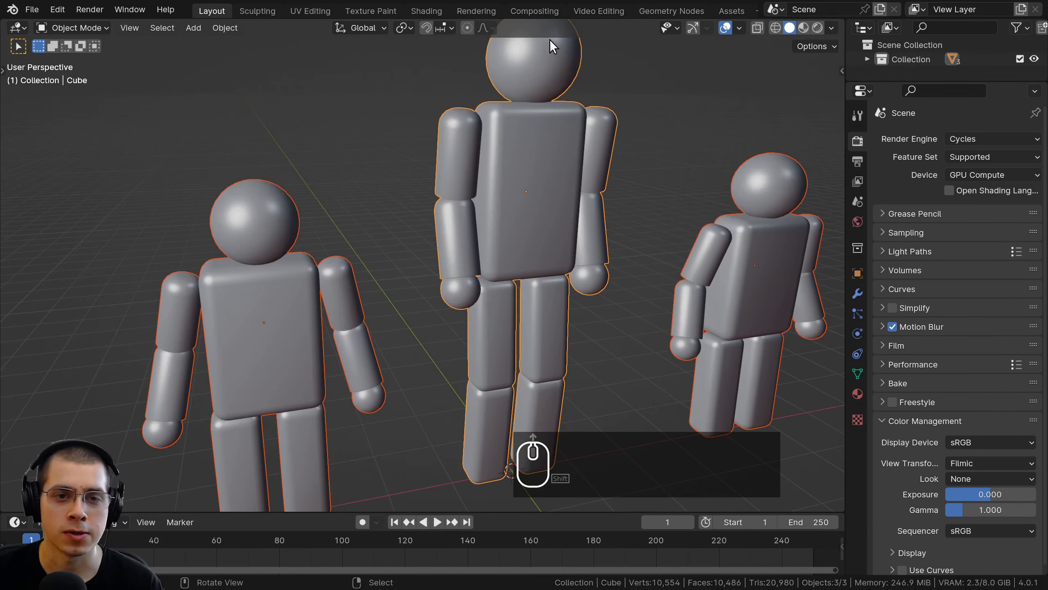
{"action": "scroll", "coordinate": [517, 75], "scroll_direction": "down", "scroll_amount": 1, "text": "shift"}
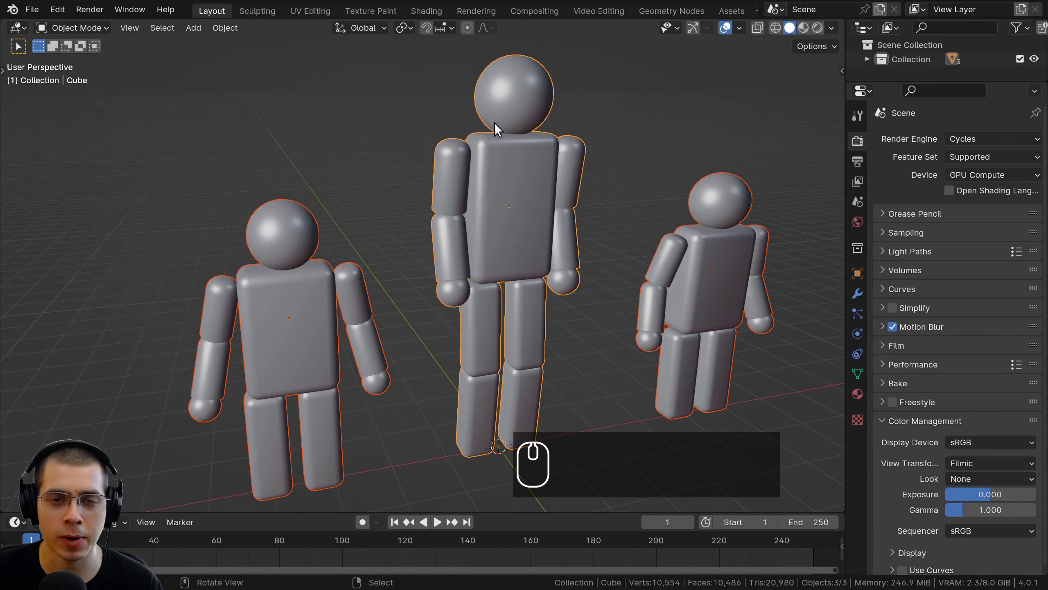
{"action": "middle_click_drag", "start_coordinate": [531, 107], "coordinate": [530, 108], "text": "shift"}
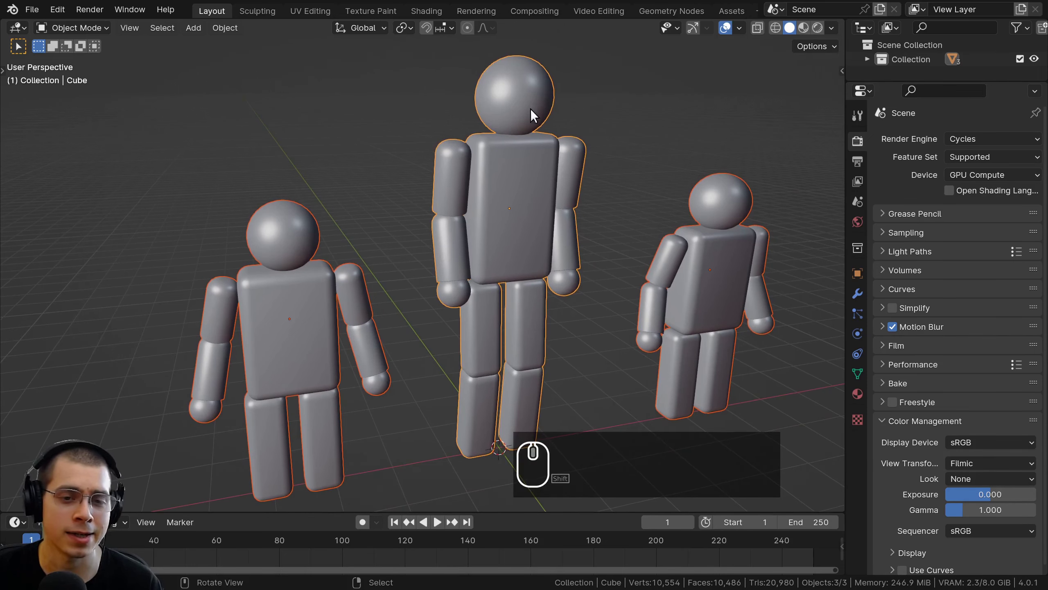
{"action": "middle_click_drag", "start_coordinate": [510, 167], "coordinate": [513, 165]}
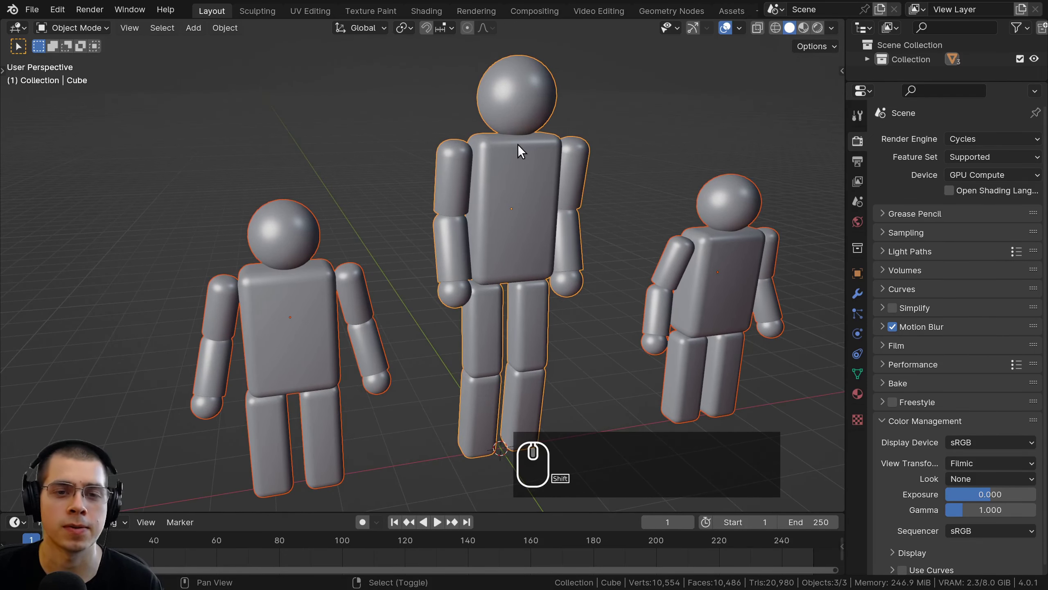
Parent both small figures to the active tall figure with the Object option and check the relationship lines.
{"action": "right_click", "coordinate": [516, 140], "text": "shift"}
{"action": "right_click", "coordinate": [513, 101], "text": "shift"}
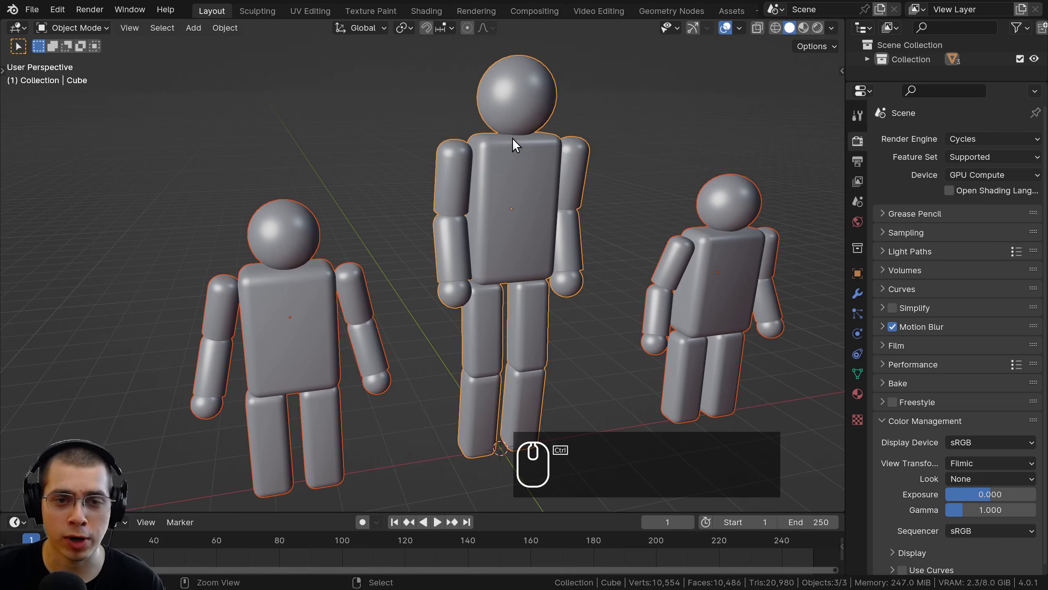
{"action": "key", "text": "ctrl+p"}
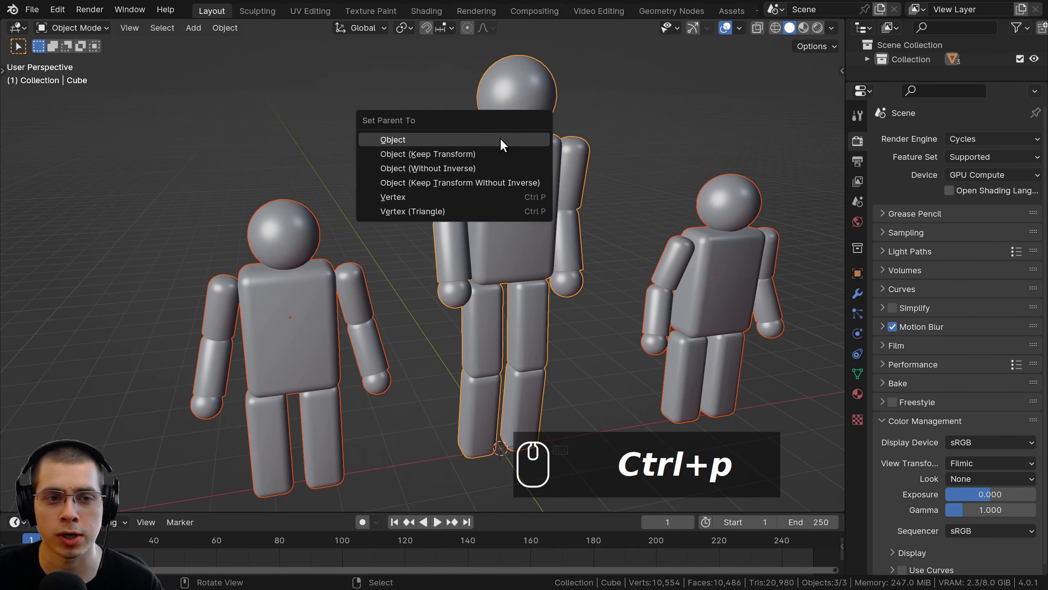
{"action": "left_click", "coordinate": [437, 139]}
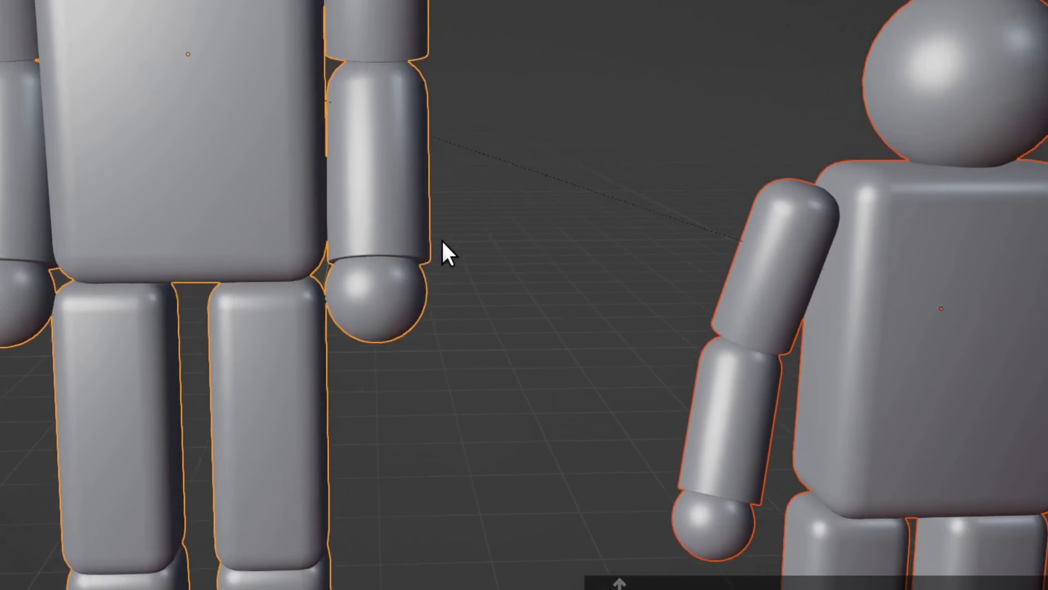
{"action": "middle_click_drag", "start_coordinate": [442, 241], "coordinate": [363, 252], "text": "shift"}
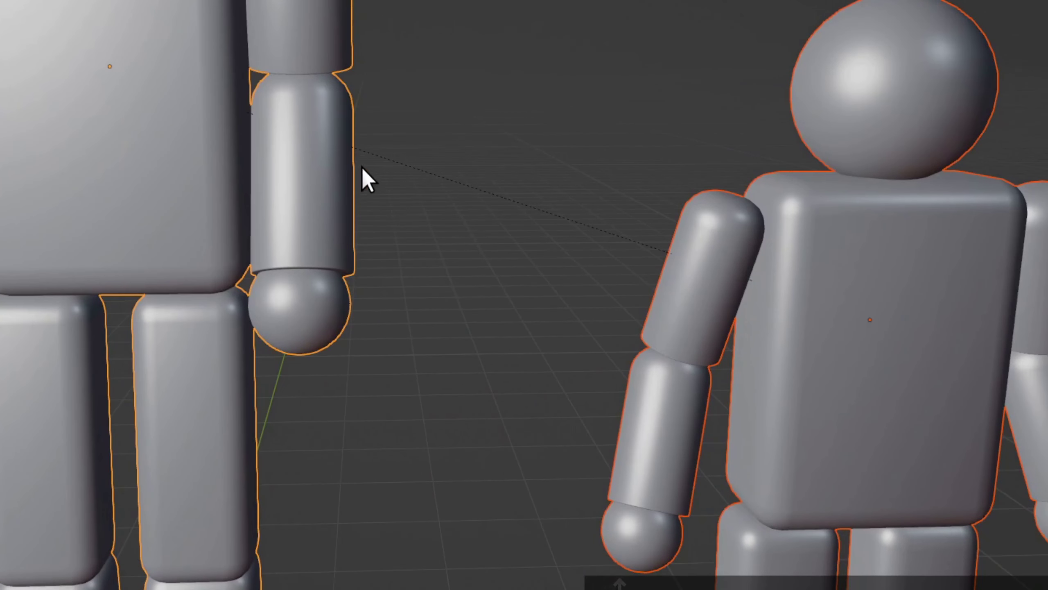
{"action": "scroll", "coordinate": [513, 240], "scroll_direction": "down", "scroll_amount": 4}
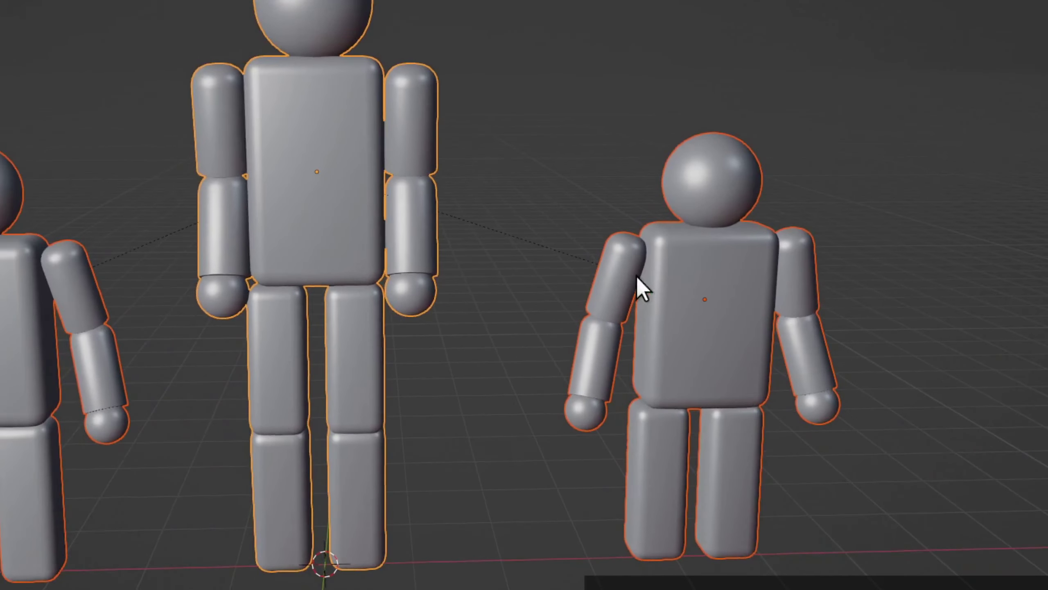
Try moving each small figure on its own to test that it can move independently of the tall figure.
{"action": "left_click", "coordinate": [660, 282]}
{"action": "key", "text": "g"}
{"action": "right_click", "coordinate": [785, 85]}
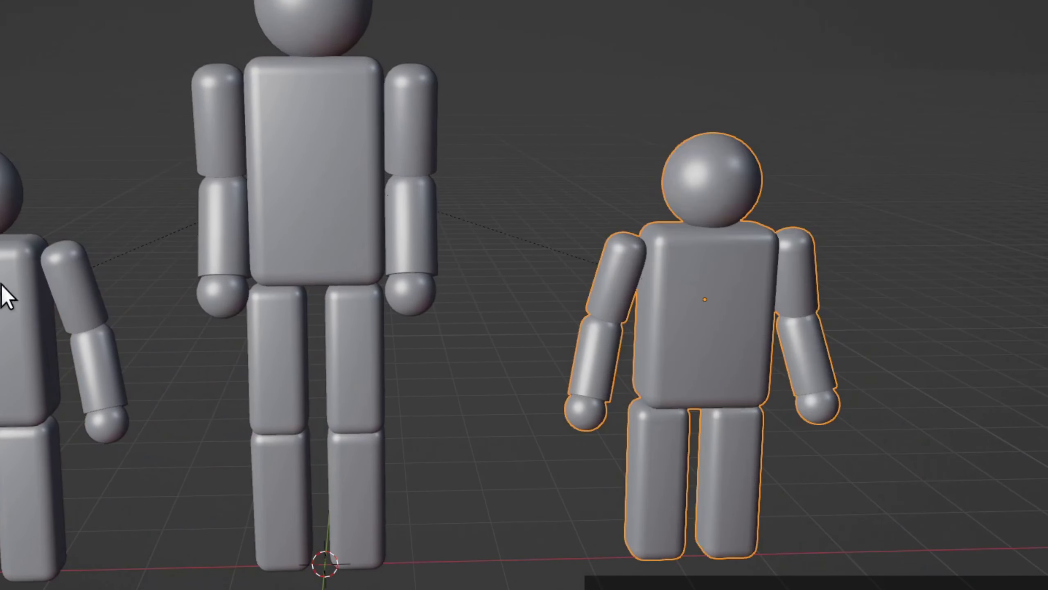
{"action": "left_click", "coordinate": [3, 285]}
{"action": "key", "text": "g"}
{"action": "right_click", "coordinate": [2, 283]}
{"action": "middle_click_drag", "start_coordinate": [349, 100], "coordinate": [486, 100], "text": "shift"}
{"action": "right_click", "coordinate": [237, 315]}
Try moving the tall figure and rotating it freely and about the Z axis to test whether the small figures follow.
{"action": "left_click", "coordinate": [441, 231]}
{"action": "key", "text": "g"}
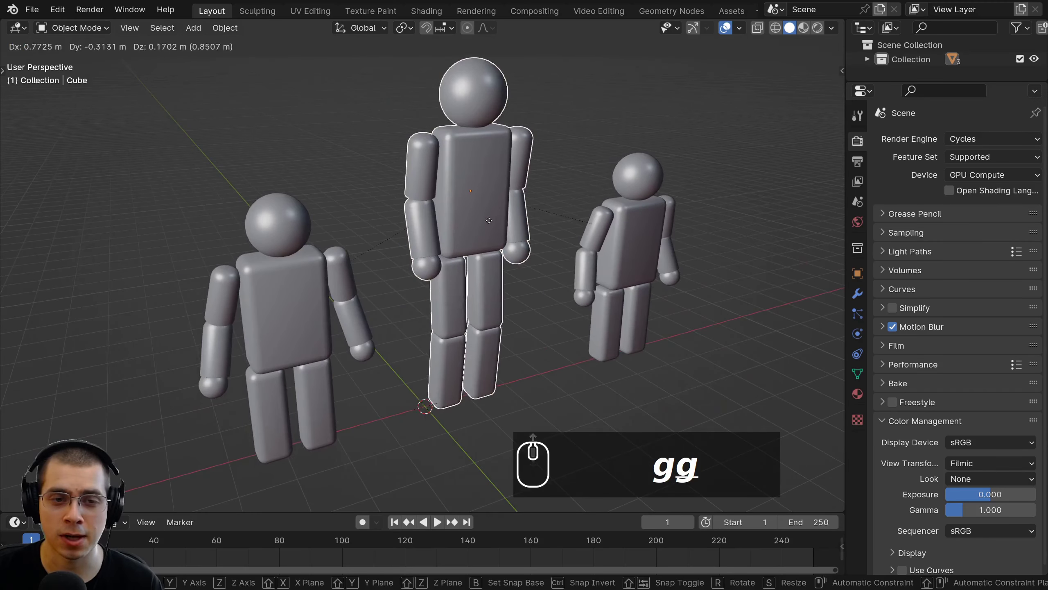
{"action": "right_click", "coordinate": [490, 222]}
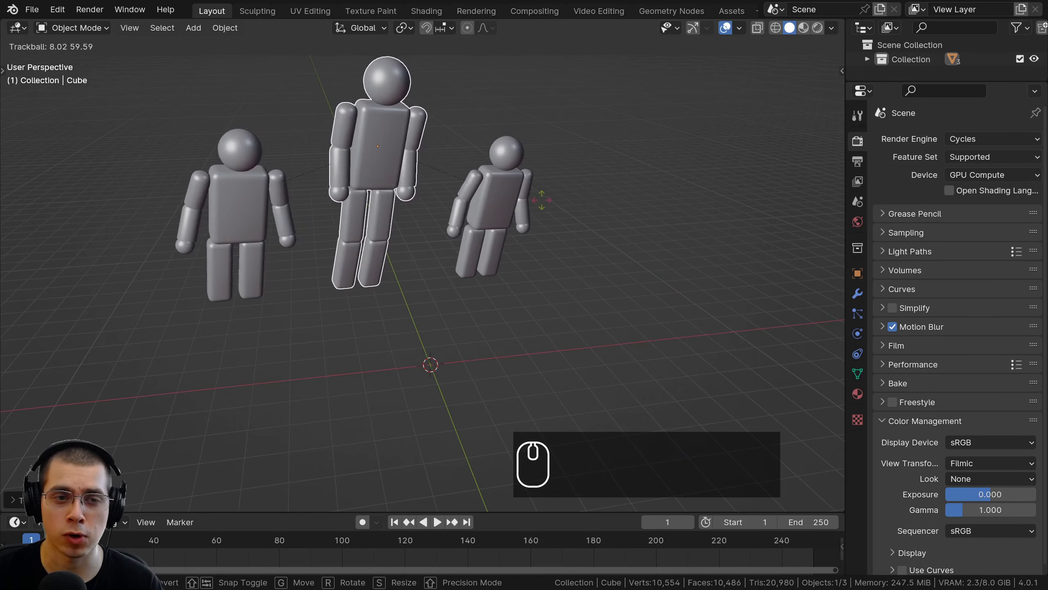
{"action": "left_click", "coordinate": [542, 201]}
{"action": "key", "text": "r"}
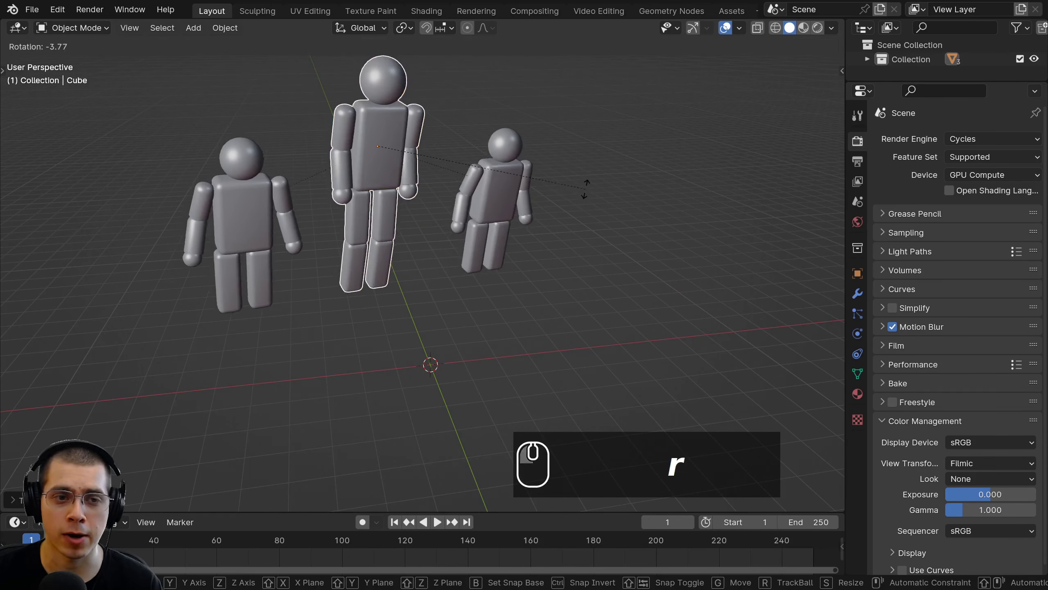
{"action": "key", "text": "z"}
{"action": "left_click", "coordinate": [556, 209]}
{"action": "middle_click_drag", "start_coordinate": [556, 209], "coordinate": [514, 249], "text": "shift"}
{"action": "key", "text": "g"}
{"action": "left_click", "coordinate": [547, 242]}
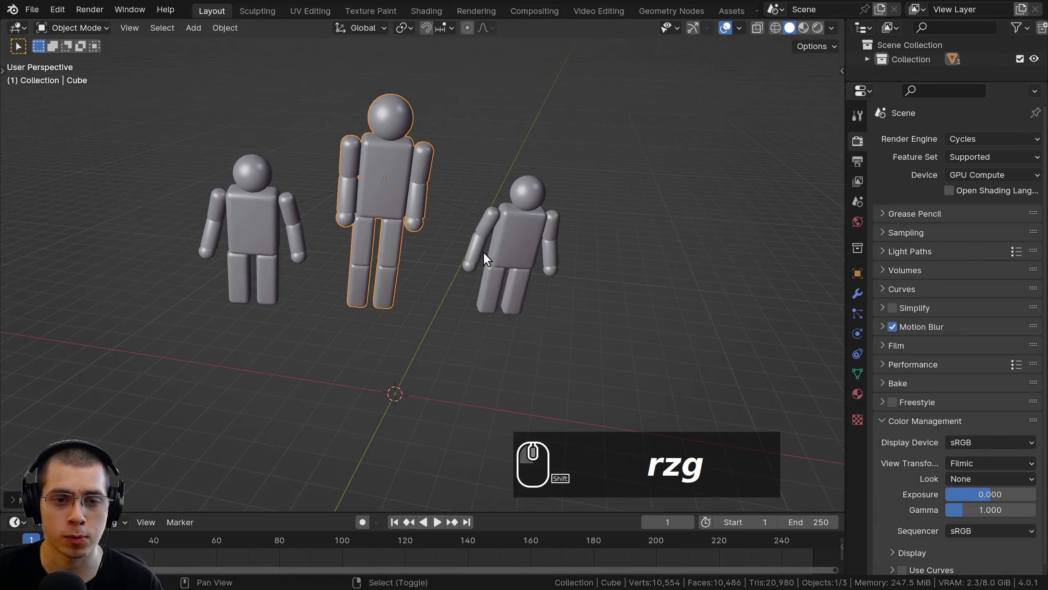
Try moving, freely rotating and scaling one small figure separately from the tall figure.
{"action": "left_click", "coordinate": [515, 251]}
{"action": "key", "text": "g"}
{"action": "key", "text": "r"}
{"action": "key", "text": "r"}
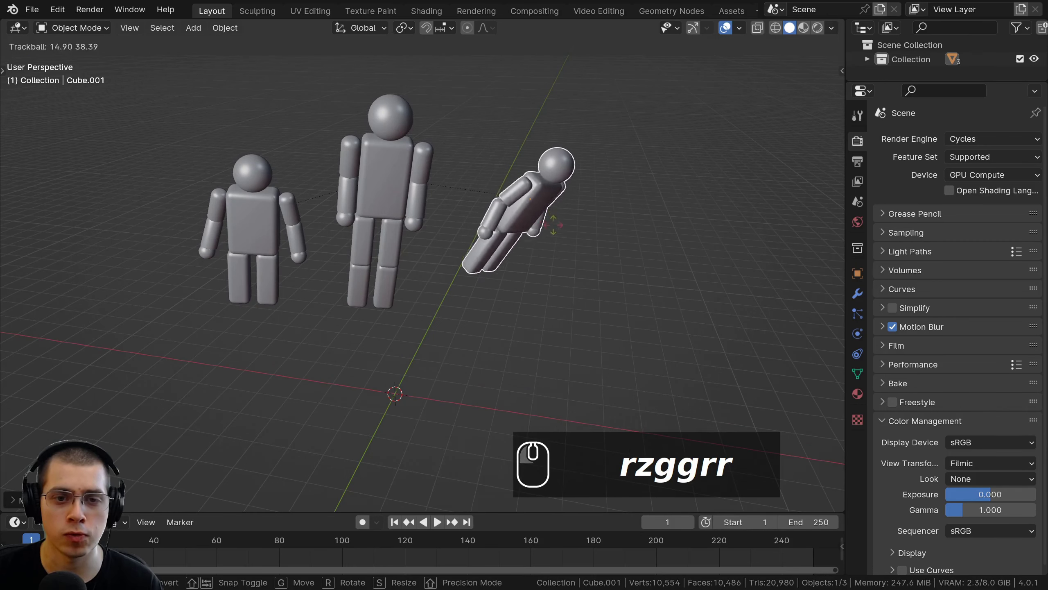
{"action": "right_click", "coordinate": [528, 219]}
{"action": "key", "text": "s"}
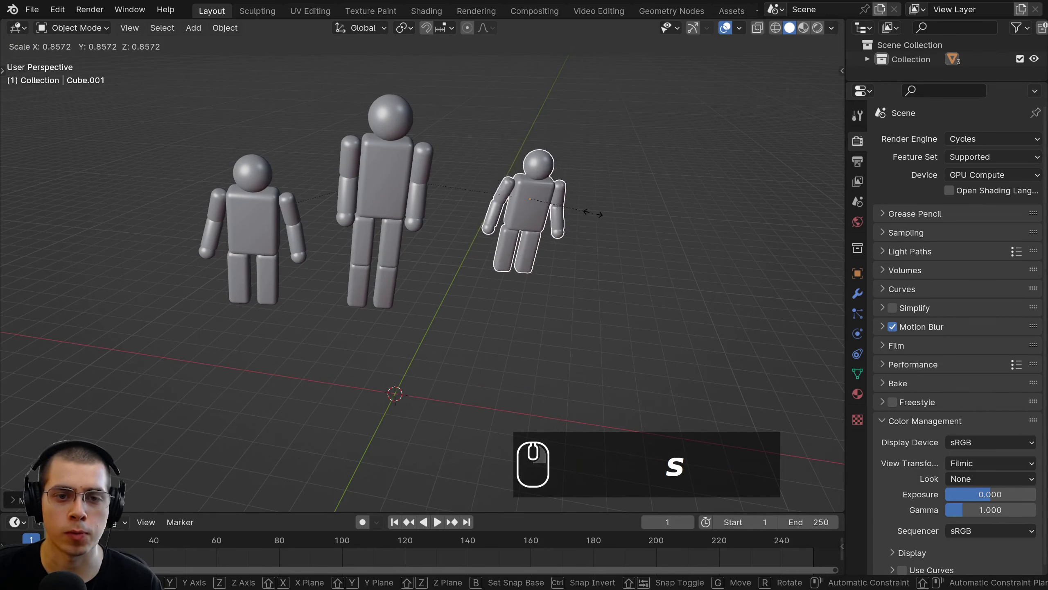
{"action": "key", "text": "g"}
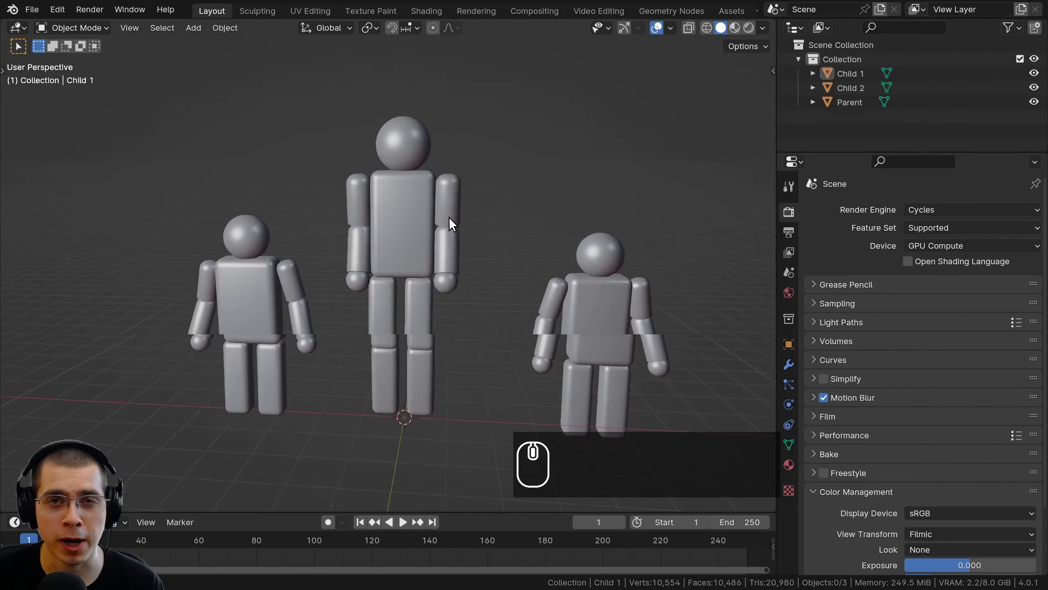
Select Child 1 and Child 2, add Parent last as the active object, and parent both children to it with the Object option.
{"action": "middle_click_drag", "start_coordinate": [449, 218], "coordinate": [622, 197]}
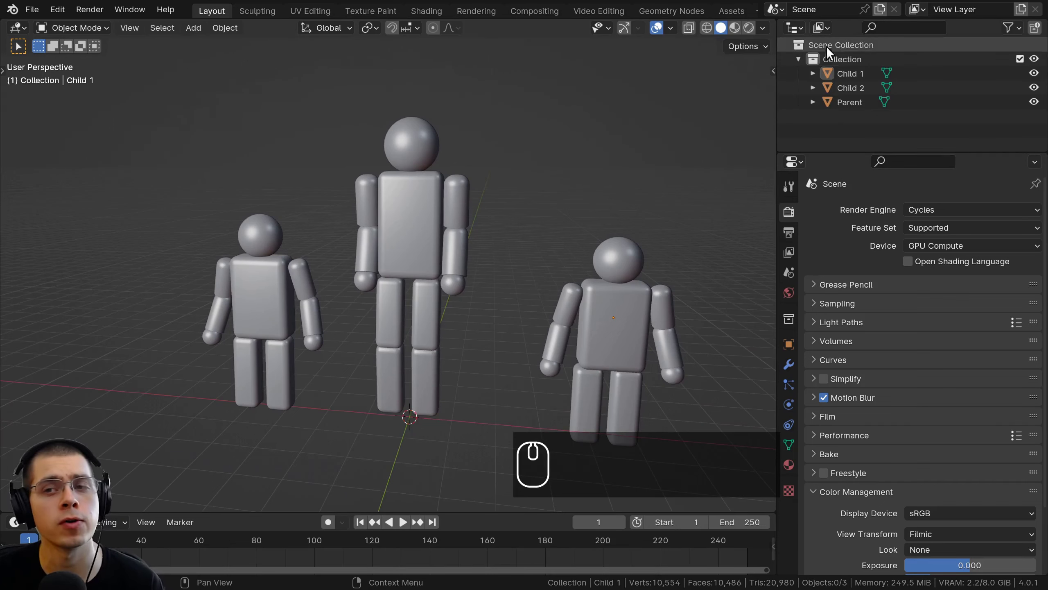
{"action": "left_click", "coordinate": [584, 300]}
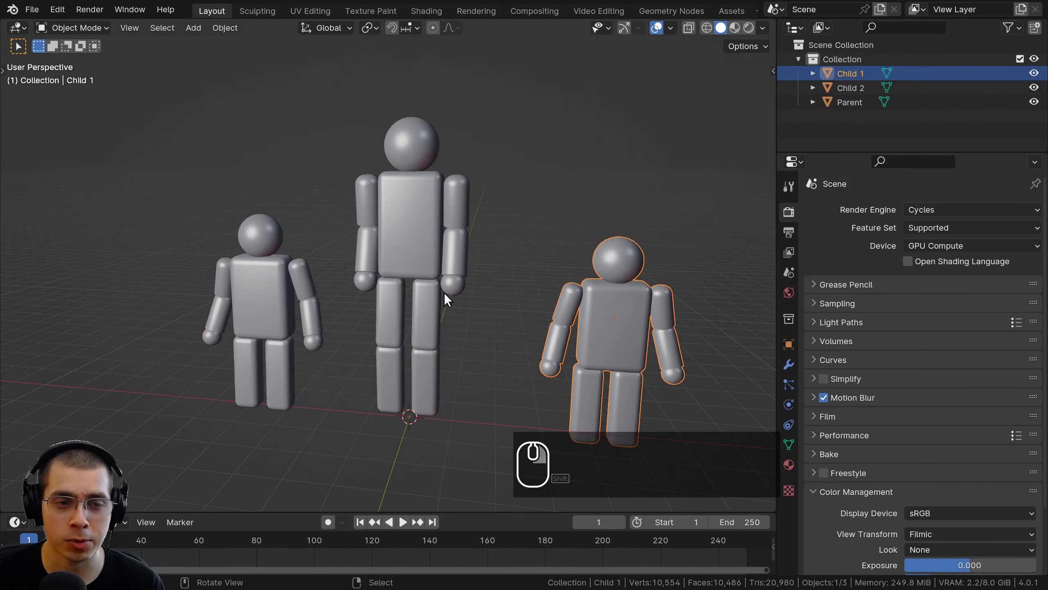
{"action": "left_click", "coordinate": [290, 289], "text": "shift"}
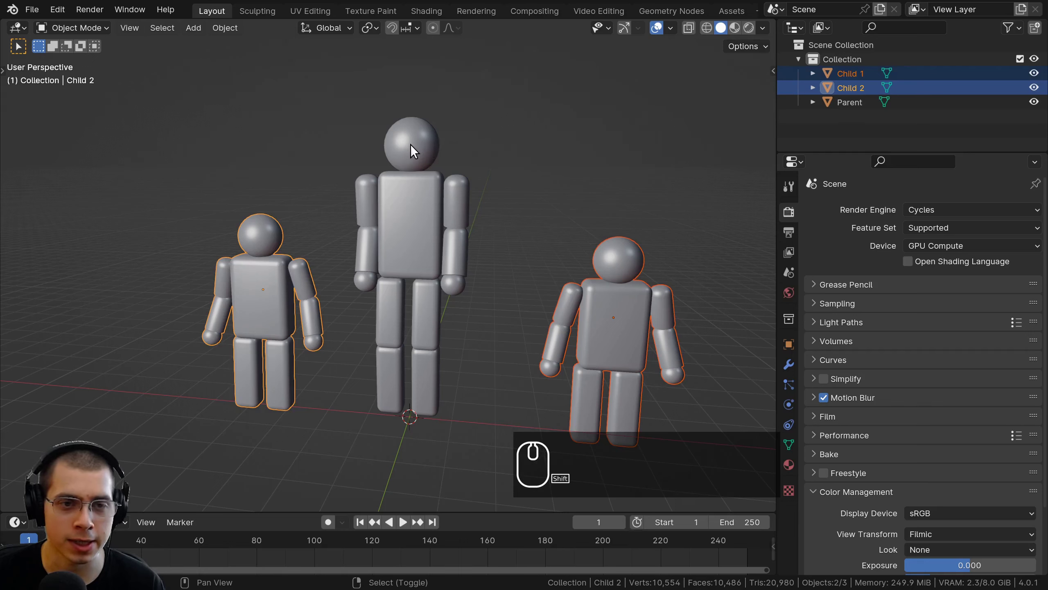
{"action": "left_click", "coordinate": [413, 155], "text": "shift"}
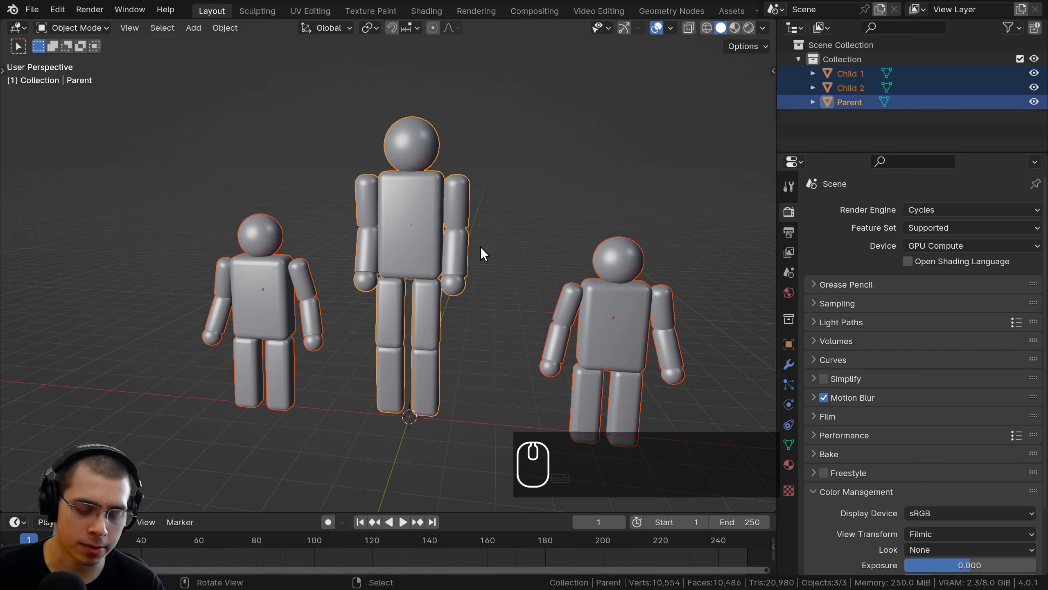
{"action": "key", "text": "ctrl+p"}
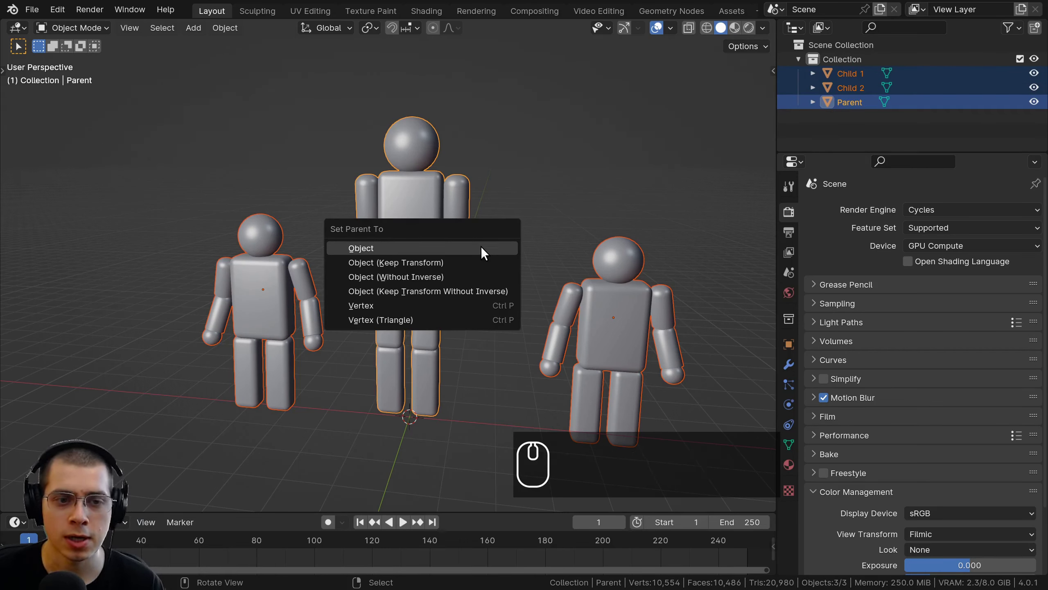
{"action": "left_click", "coordinate": [481, 249]}
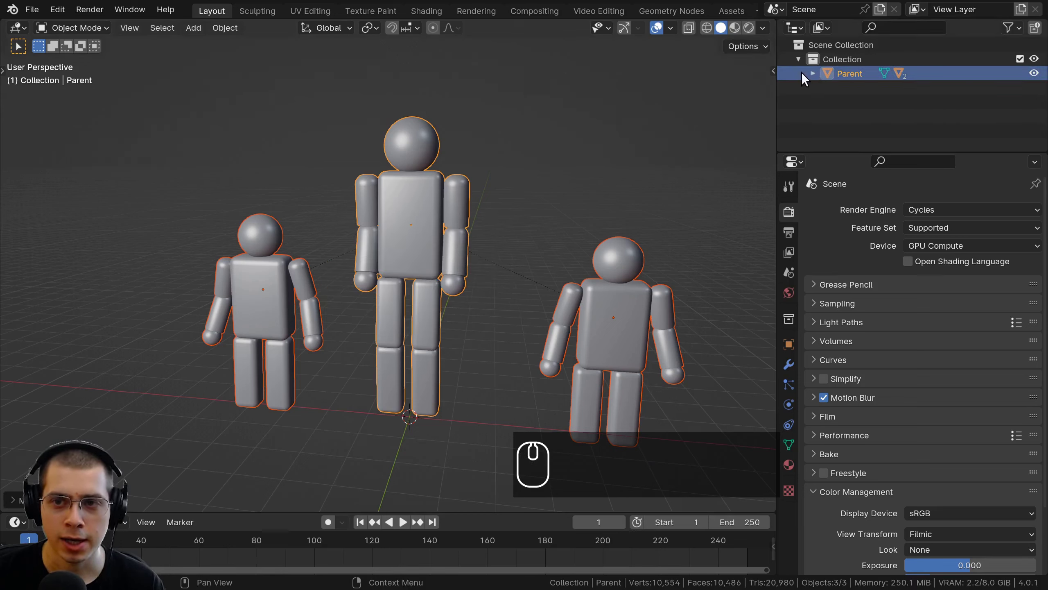
Expand Parent in the object hierarchy and check how Child 1 and Child 2 are nested under it.
{"action": "left_click", "coordinate": [813, 73]}
{"action": "left_click", "coordinate": [864, 100]}
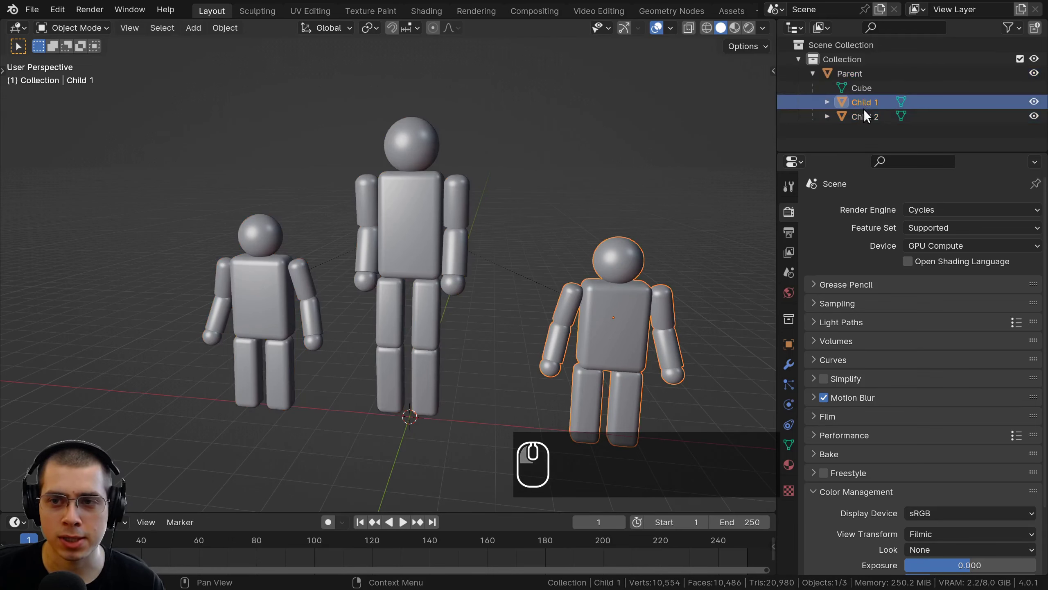
{"action": "left_click", "coordinate": [863, 114]}
{"action": "left_click", "coordinate": [863, 102]}
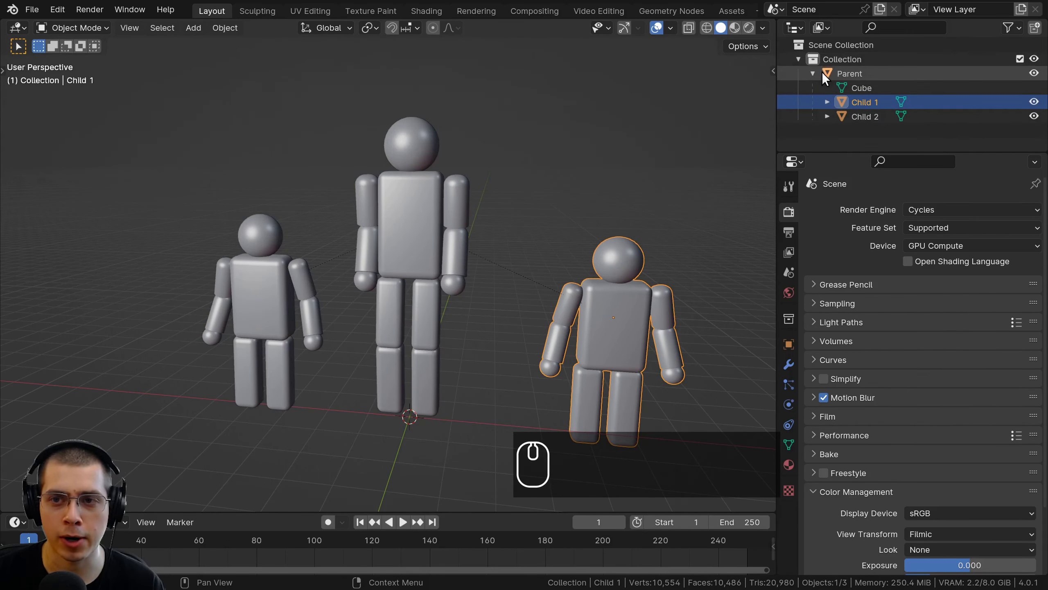
{"action": "left_click", "coordinate": [814, 73]}
{"action": "left_click", "coordinate": [814, 74]}
Record an auto-keyed movement of Child 1 by moving it freely while the animation plays.
{"action": "middle_click_drag", "start_coordinate": [490, 282], "coordinate": [390, 256], "text": "shift"}
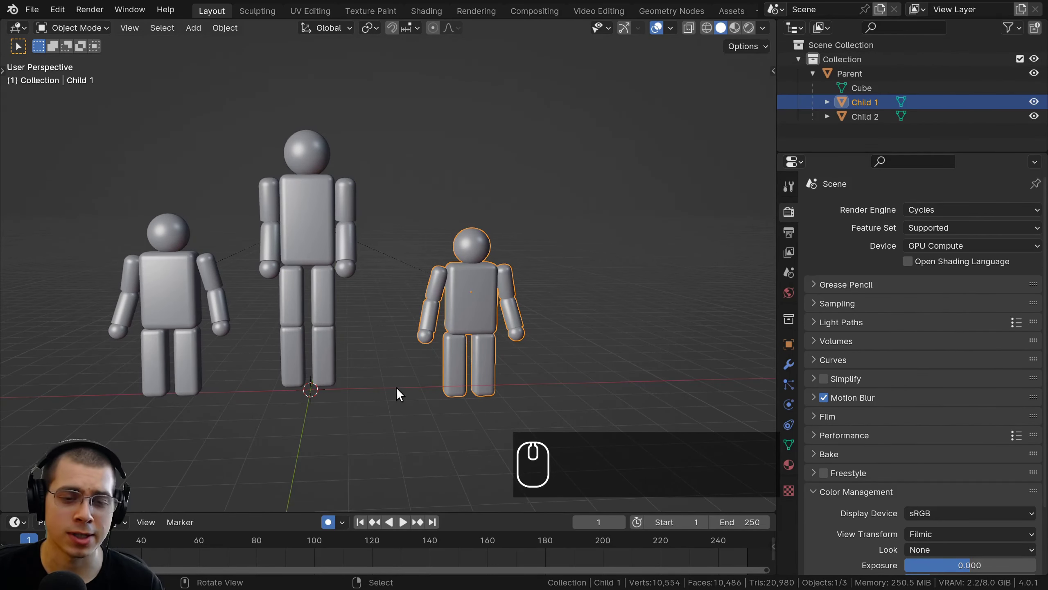
{"action": "key", "text": "space"}
{"action": "key", "text": "g"}
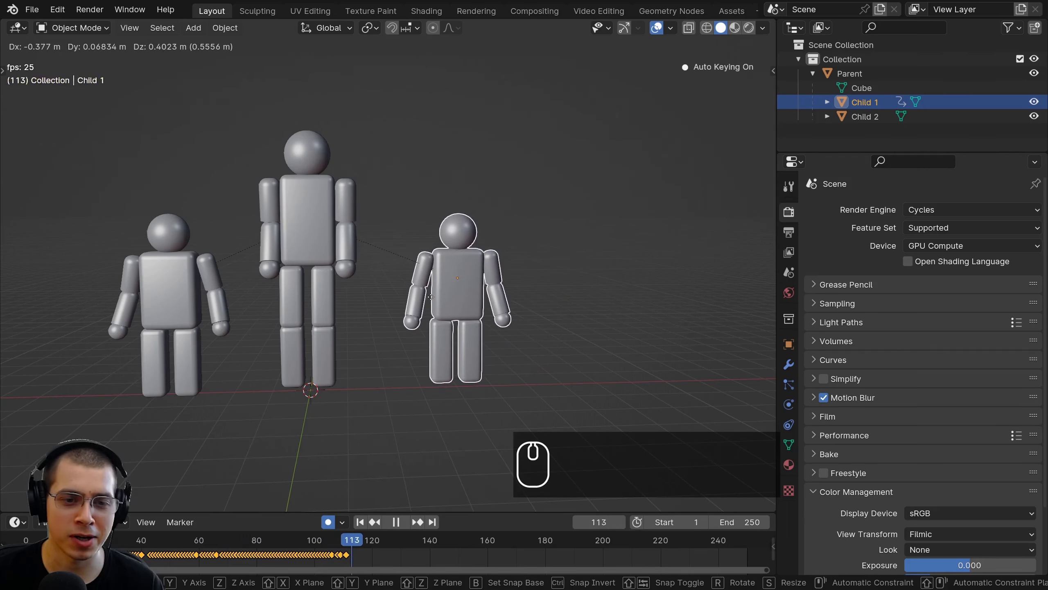
{"action": "left_click", "coordinate": [431, 310]}
{"action": "key", "text": "space"}
Scrub back through the timeline and play the recorded Child 1 animation to review its movement.
{"action": "left_click_drag", "start_coordinate": [341, 536], "coordinate": [112, 533]}
{"action": "middle_click_drag", "start_coordinate": [367, 285], "coordinate": [586, 220]}
{"action": "key", "text": "space"}
{"action": "key", "text": "space"}
{"action": "key", "text": "space"}
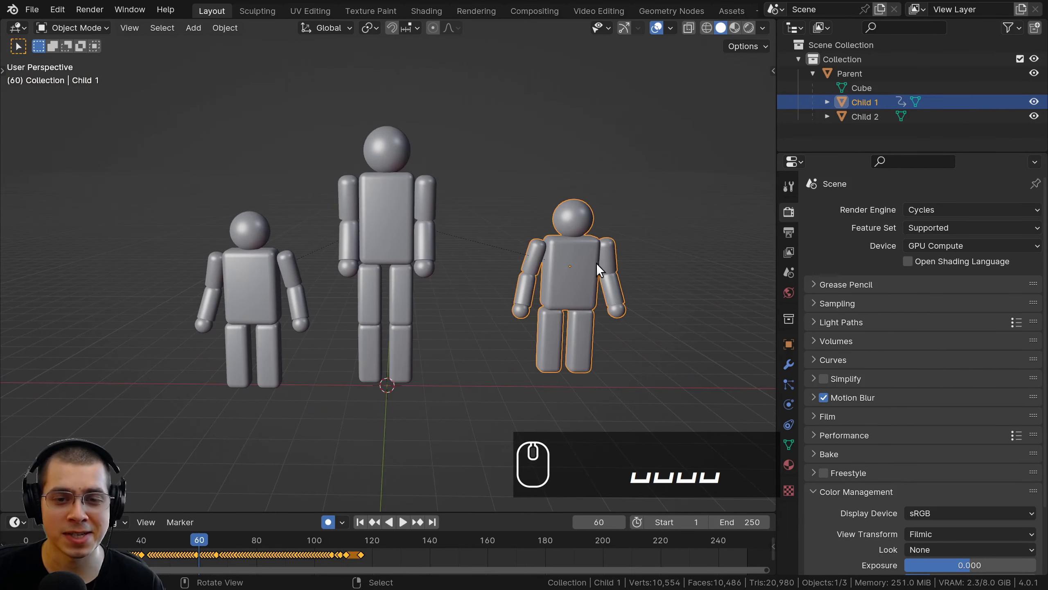
{"action": "key", "text": "space"}
{"action": "key", "text": "space"}
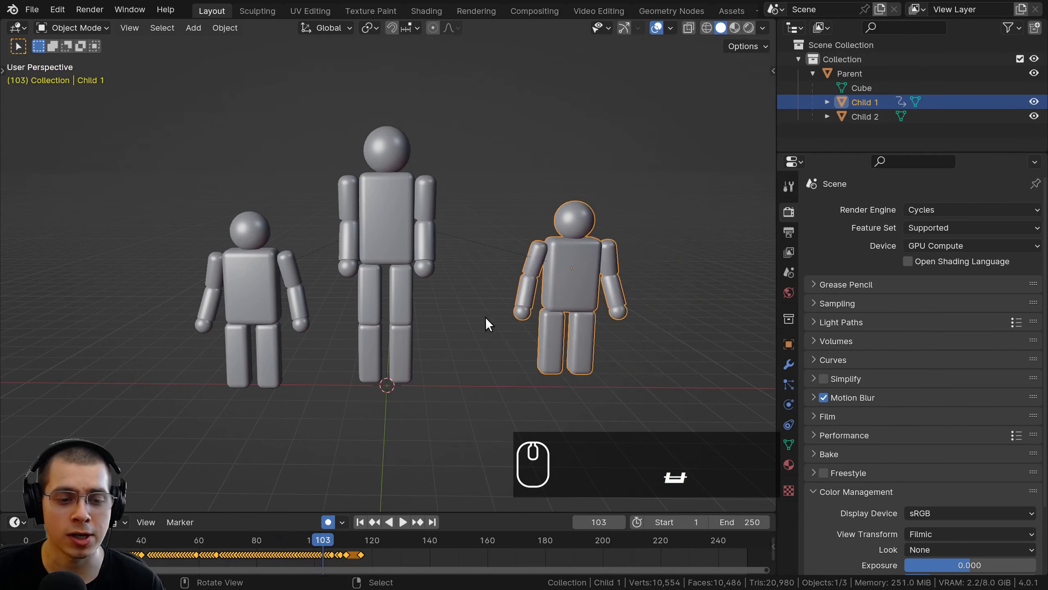
Try recording auto-keyed movement and free rotation of Parent during playback from frame 0.
{"action": "left_click", "coordinate": [411, 221]}
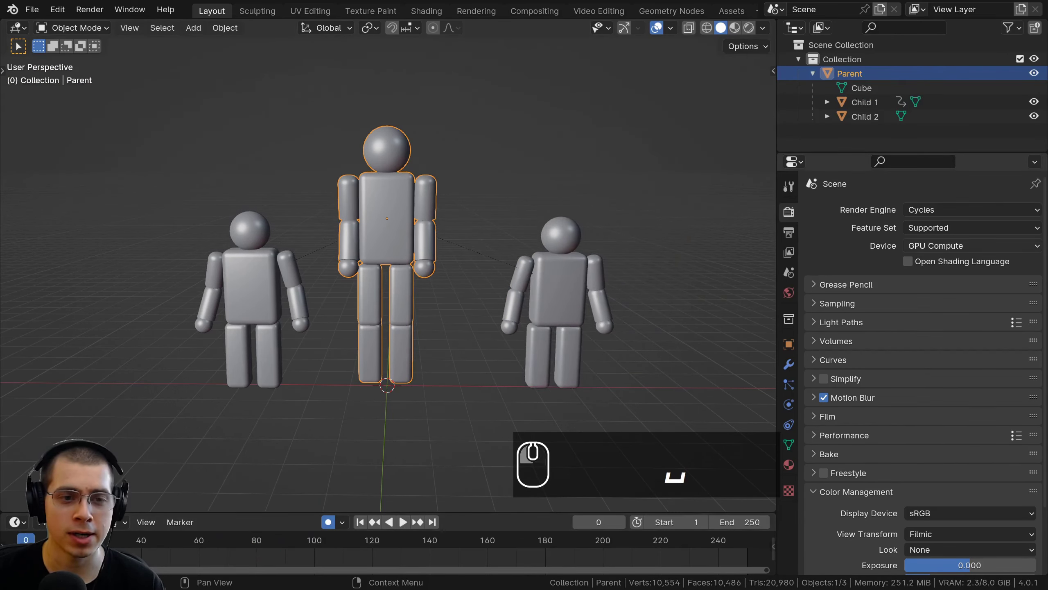
{"action": "key", "text": "space"}
{"action": "key", "text": "g"}
{"action": "key", "text": "r"}
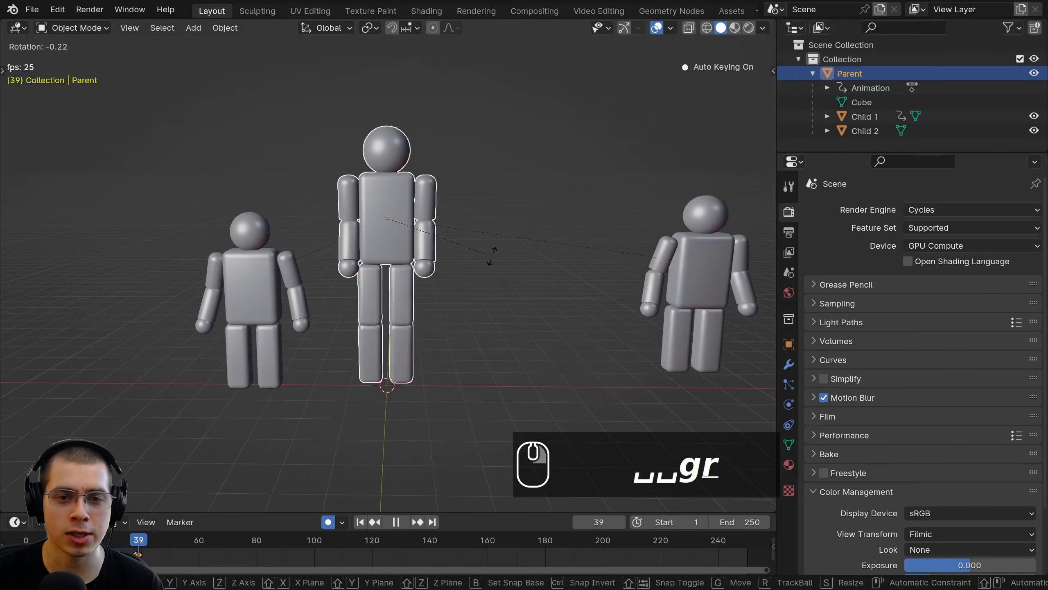
{"action": "key", "text": "r"}
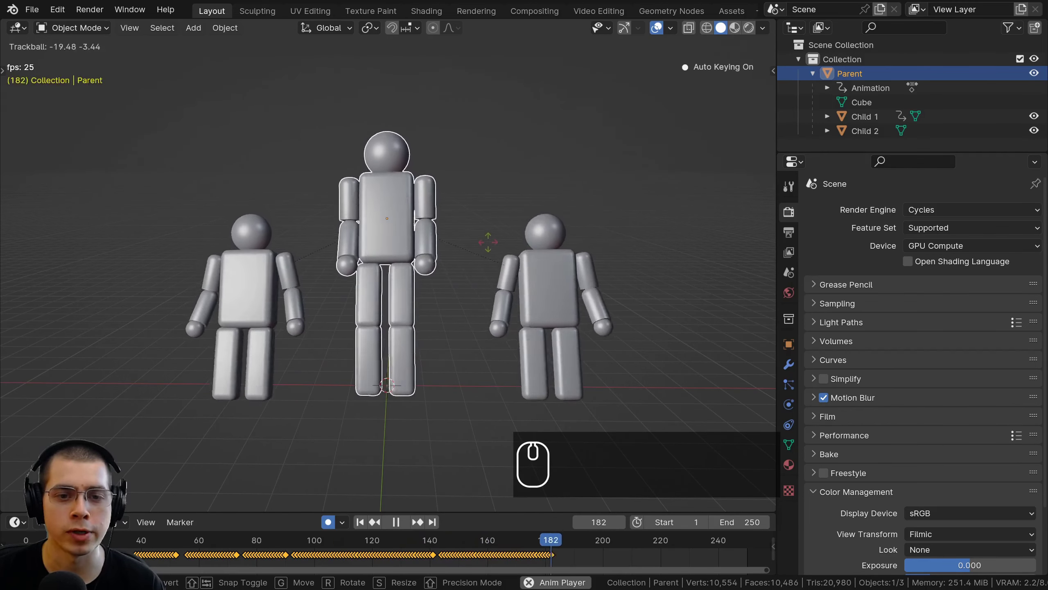
{"action": "left_click", "coordinate": [508, 234]}
{"action": "key", "text": "g"}
{"action": "left_click", "coordinate": [572, 236]}
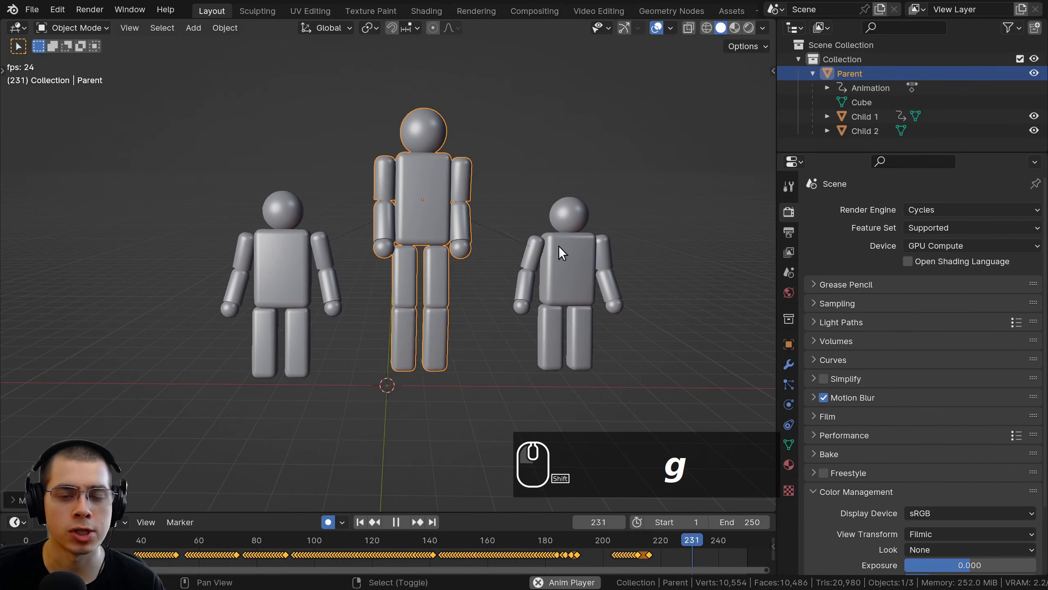
{"action": "key", "text": "space"}
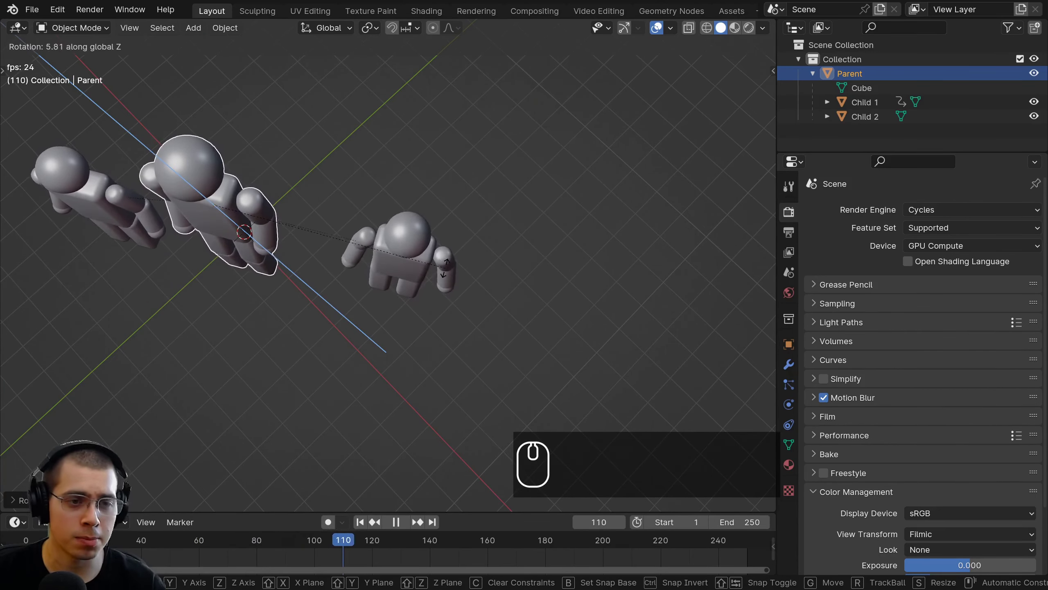
Rotate Parent repeatedly about the global Z axis during playback to test it with the animated child, and stop playback.
{"action": "left_click", "coordinate": [479, 228]}
{"action": "key", "text": "r"}
{"action": "key", "text": "z"}
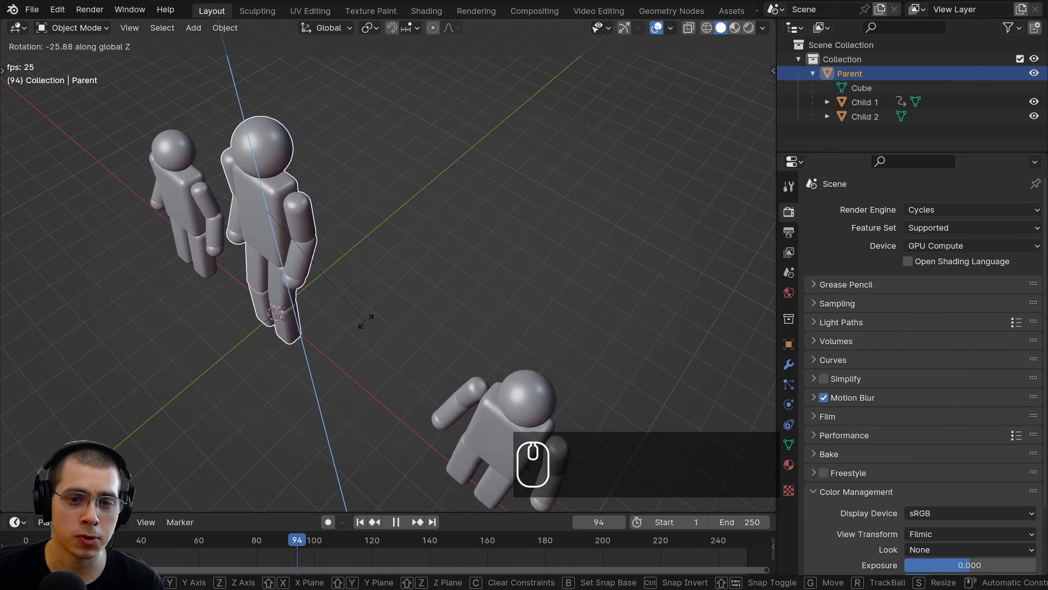
{"action": "key", "text": "r"}
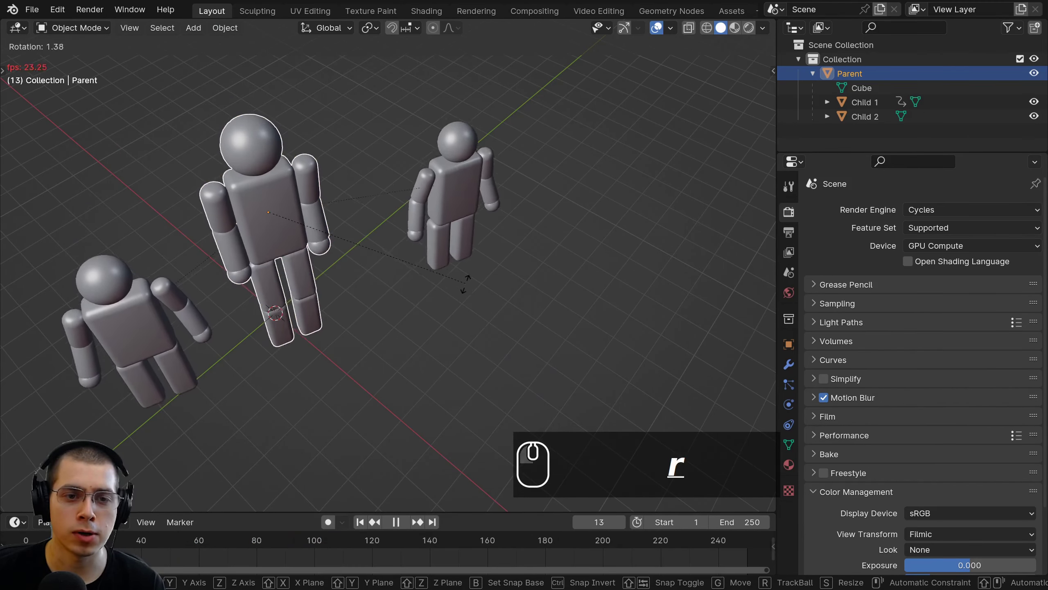
{"action": "key", "text": "z"}
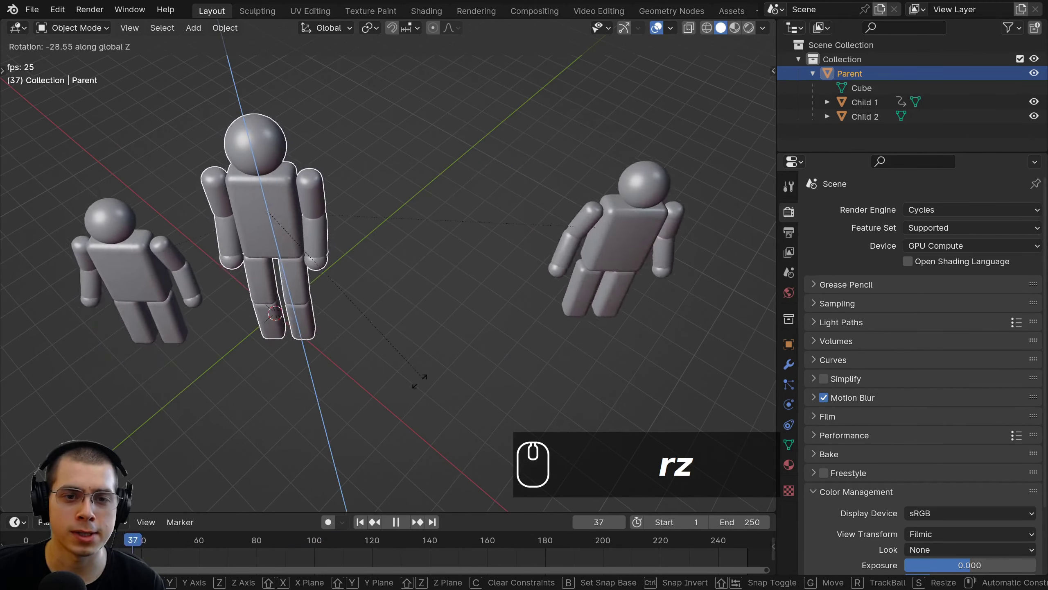
{"action": "left_click", "coordinate": [420, 381]}
{"action": "key", "text": "space"}
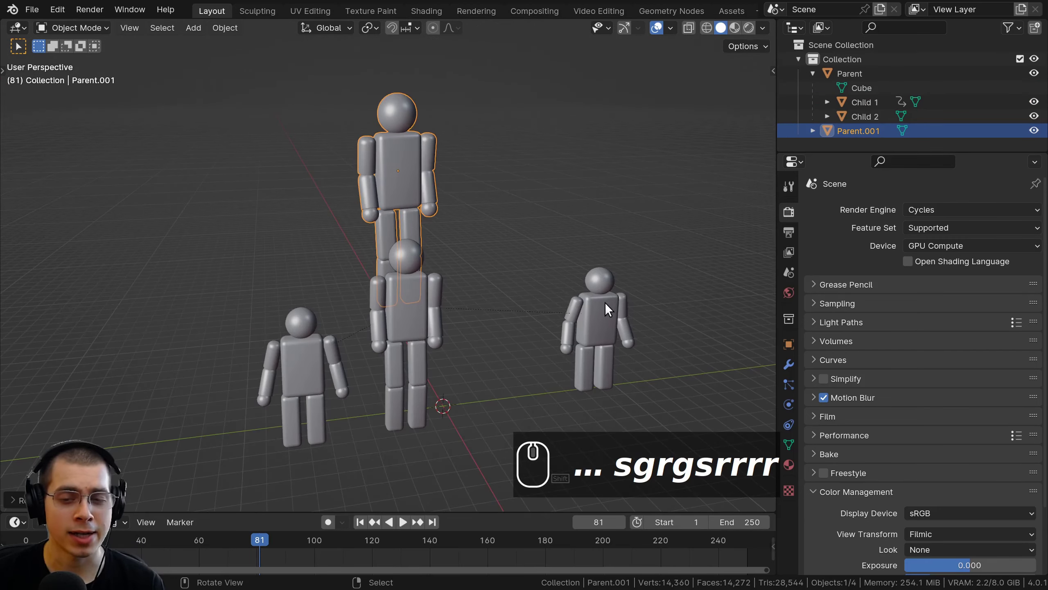
Try moving Parent alone, both children together, and Parent again to compare how the linked figures respond.
{"action": "left_click", "coordinate": [416, 300]}
{"action": "key", "text": "g"}
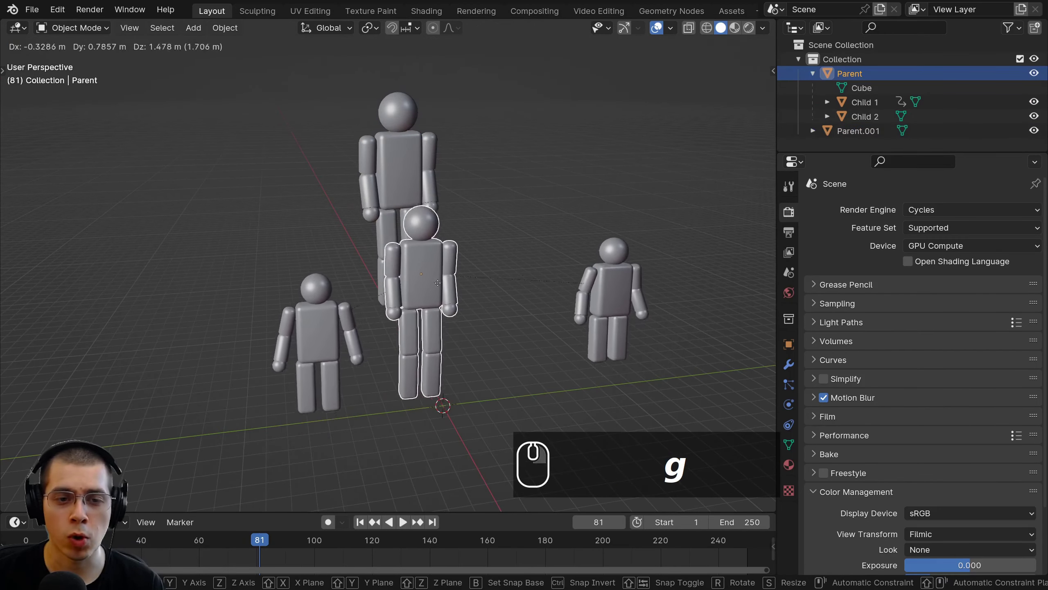
{"action": "right_click", "coordinate": [452, 283]}
{"action": "left_click", "coordinate": [590, 332]}
{"action": "left_click", "coordinate": [272, 378], "text": "shift"}
{"action": "key", "text": "g"}
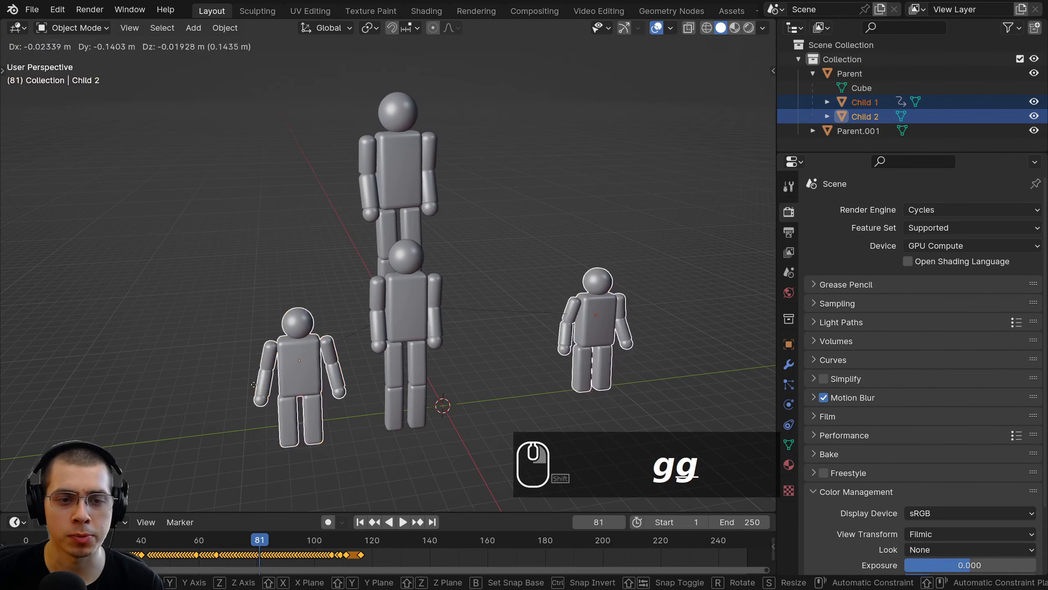
{"action": "right_click", "coordinate": [367, 363]}
{"action": "left_click", "coordinate": [408, 285]}
{"action": "key", "text": "g"}
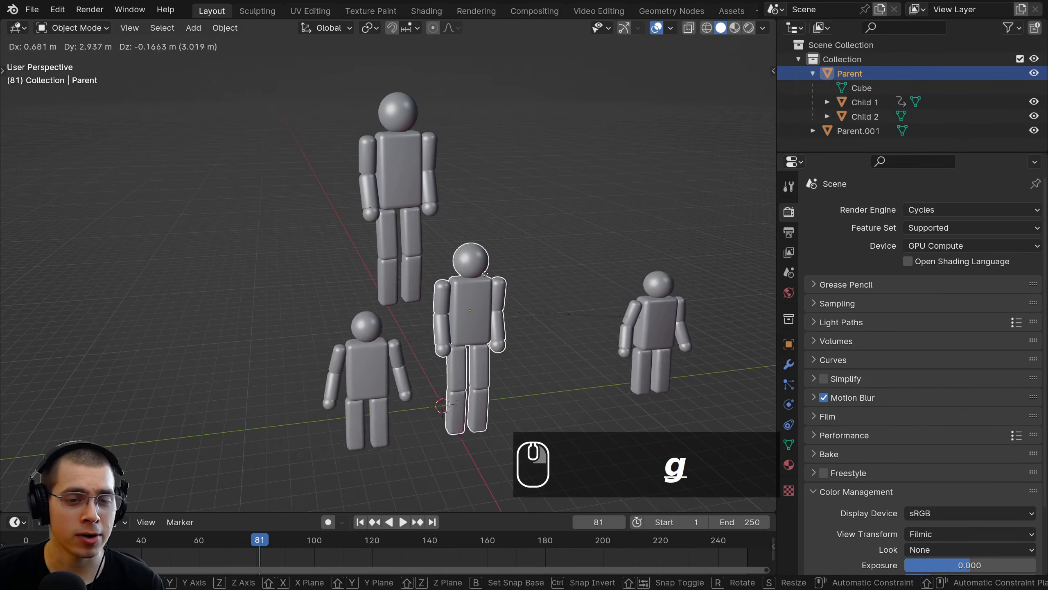
{"action": "right_click", "coordinate": [427, 198]}
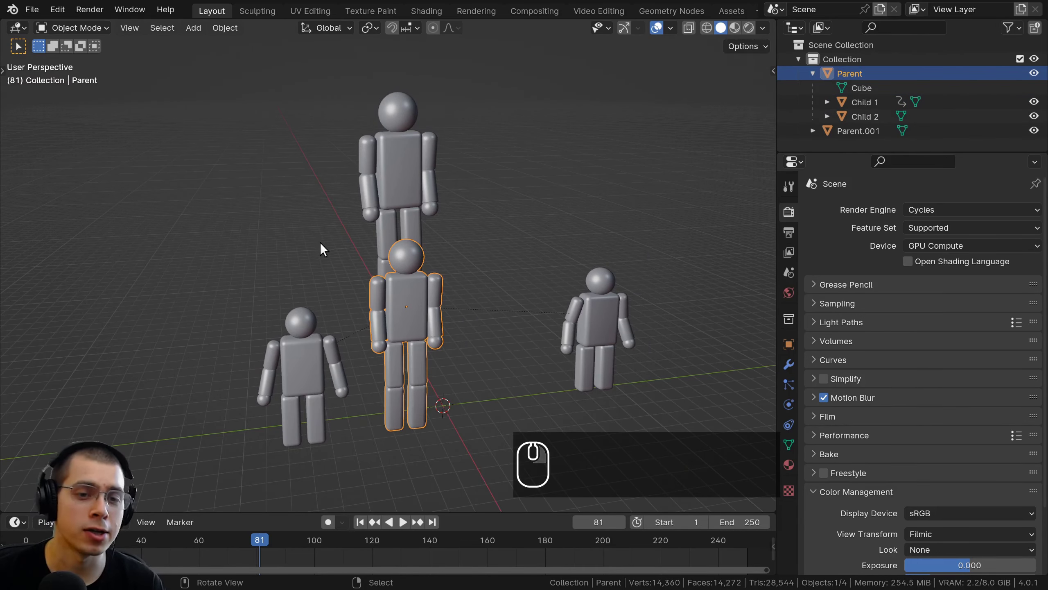
Parent the Parent figure to the taller Parent.001 figure using the Object parenting option.
{"action": "middle_click_drag", "start_coordinate": [322, 249], "coordinate": [477, 262]}
{"action": "key", "text": "g"}
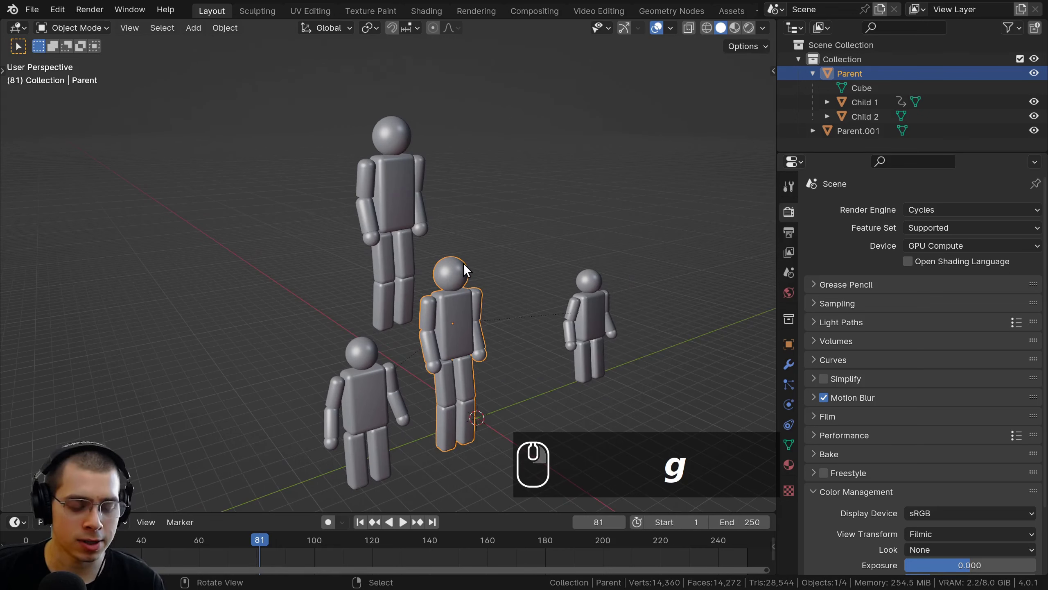
{"action": "left_click", "coordinate": [385, 146], "text": "shift"}
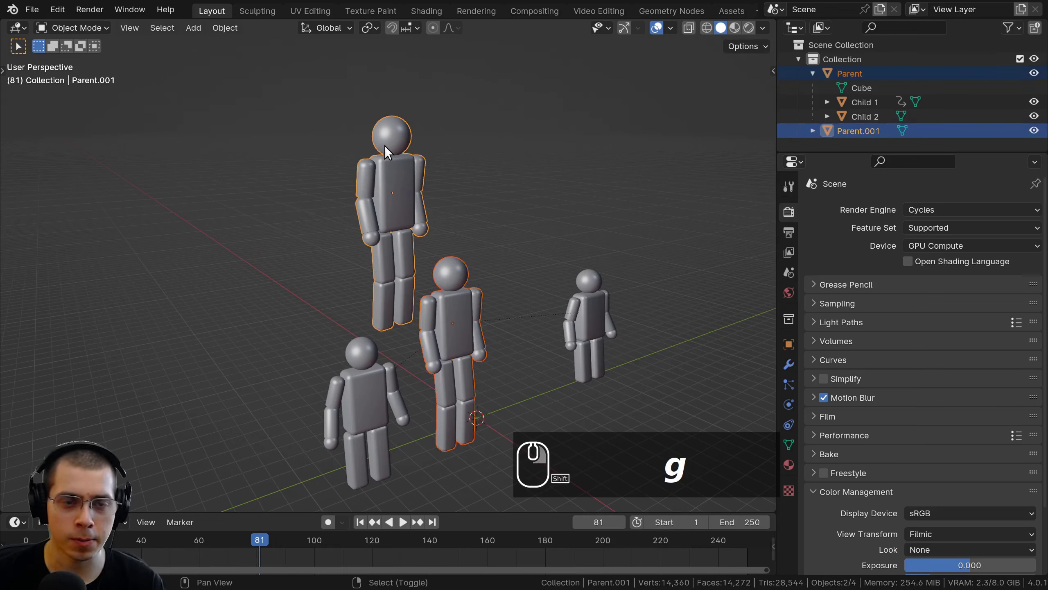
{"action": "key", "text": "ctrl+p"}
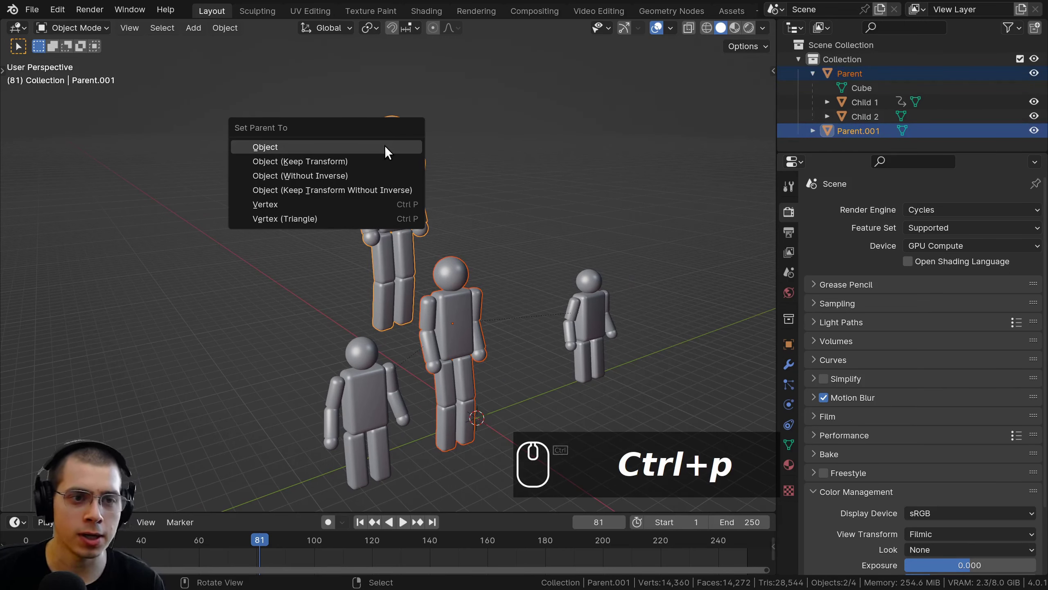
{"action": "left_click", "coordinate": [351, 147]}
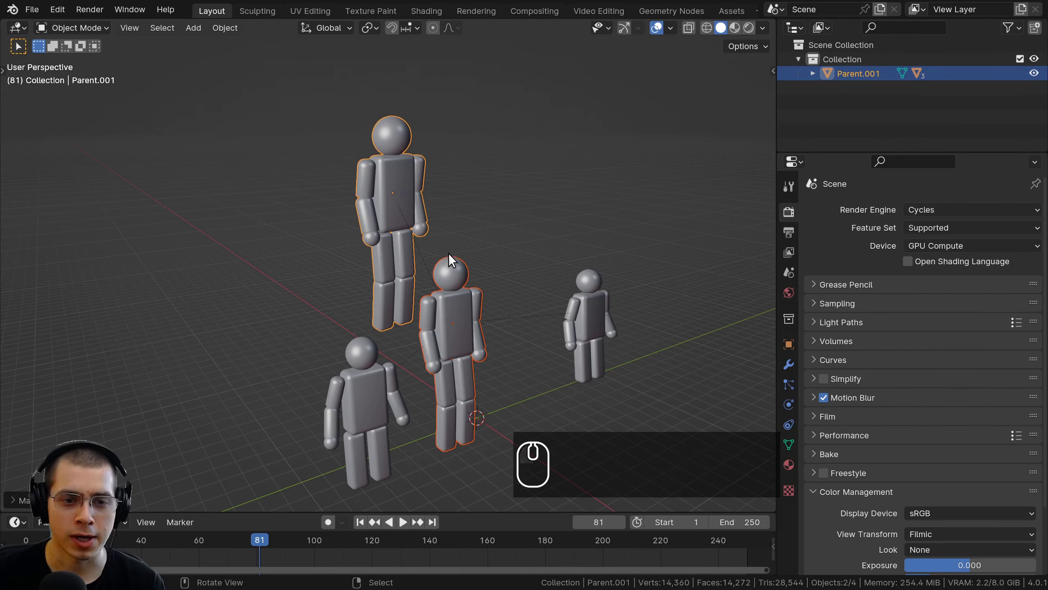
Try moving the Parent figure and freely rotating Parent.001 to test the new link.
{"action": "left_click", "coordinate": [459, 279]}
{"action": "key", "text": "g"}
{"action": "right_click", "coordinate": [466, 274]}
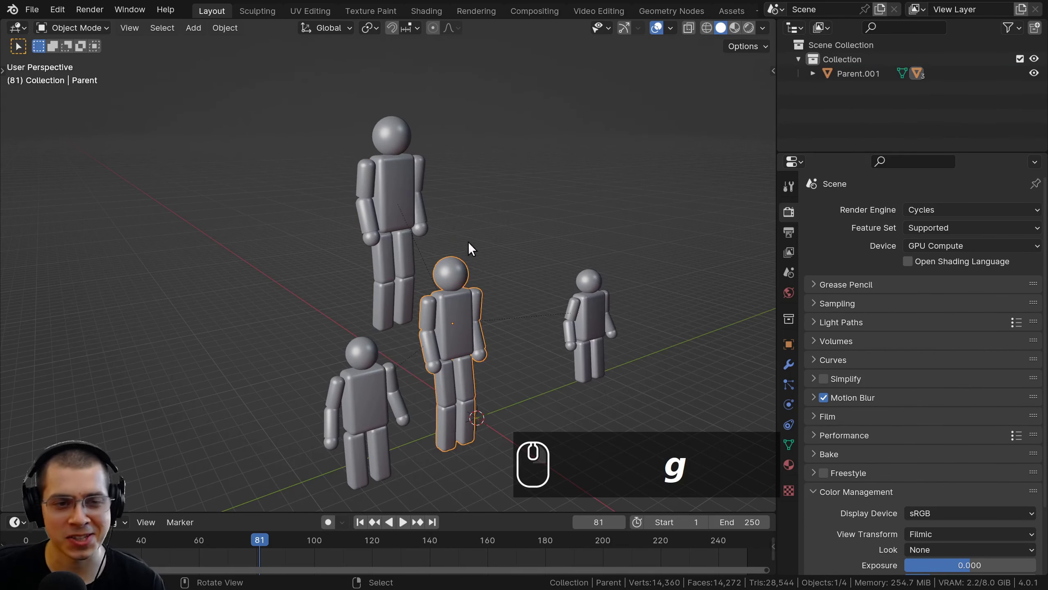
{"action": "left_click", "coordinate": [394, 169]}
{"action": "key", "text": "r"}
{"action": "key", "text": "r"}
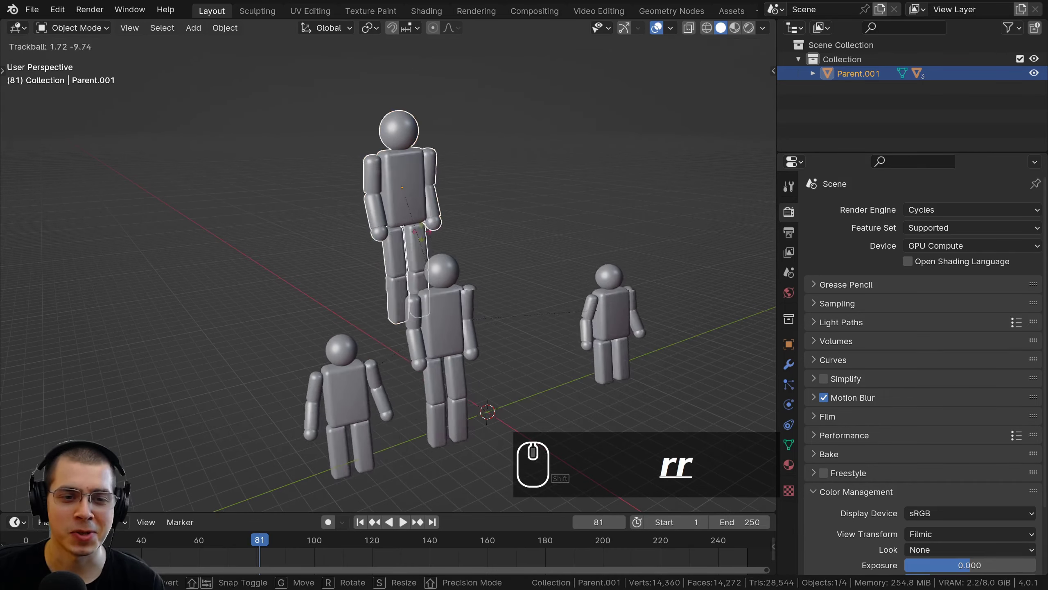
{"action": "right_click", "coordinate": [414, 236]}
Move Parent.001 to another place to test how the figures below it in the hierarchy follow.
{"action": "middle_click_drag", "start_coordinate": [414, 236], "coordinate": [430, 196]}
{"action": "key", "text": "g"}
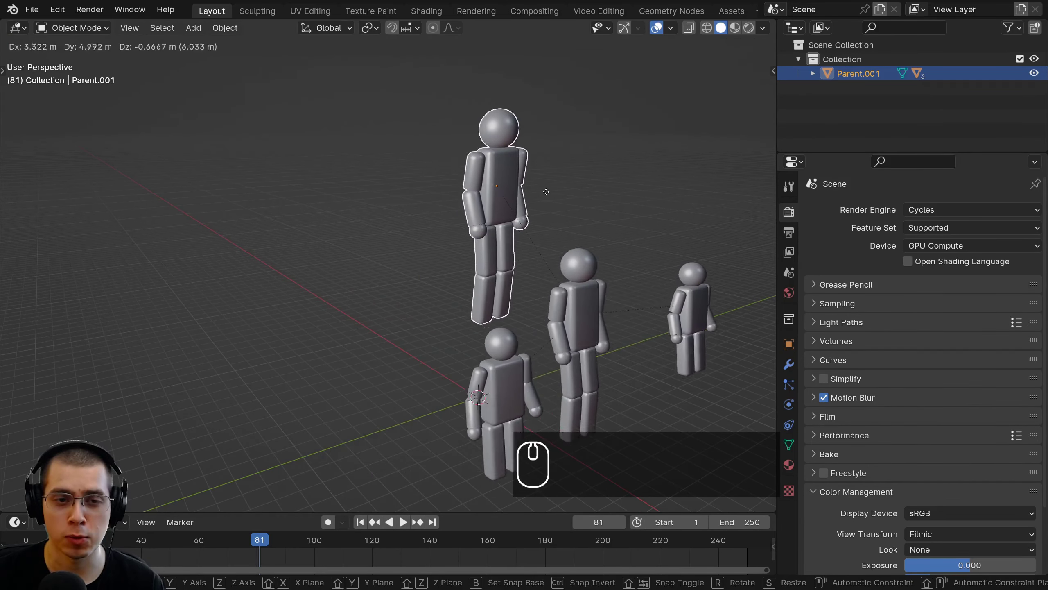
{"action": "left_click", "coordinate": [531, 183]}
{"action": "left_click", "coordinate": [531, 184]}
Freely rotate the middle Parent figure so that it leans, and move it to test its two children.
{"action": "left_click", "coordinate": [583, 298]}
{"action": "middle_click_drag", "start_coordinate": [583, 298], "coordinate": [415, 284], "text": "shift"}
{"action": "key", "text": "r"}
{"action": "key", "text": "r"}
{"action": "left_click", "coordinate": [410, 280]}
{"action": "key", "text": "g"}
{"action": "left_click", "coordinate": [380, 270]}
Move Child 1 independently of the other figures, and freely rotate Parent.001 to test the whole hierarchy.
{"action": "key", "text": "g"}
{"action": "left_click", "coordinate": [510, 174]}
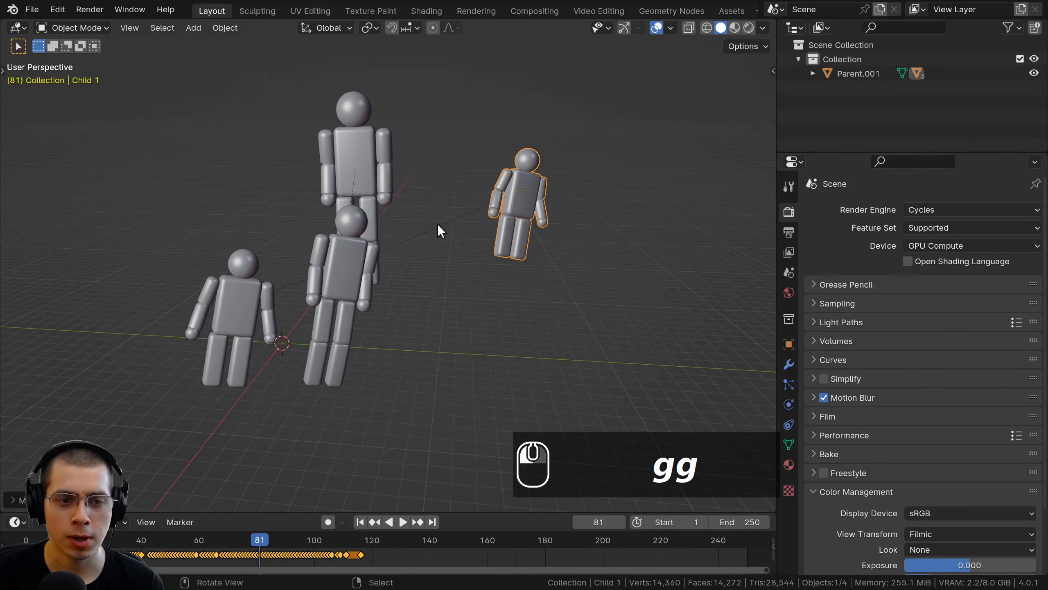
{"action": "key", "text": "g"}
{"action": "left_click", "coordinate": [387, 263]}
{"action": "right_click", "coordinate": [366, 139]}
{"action": "key", "text": "r"}
{"action": "key", "text": "r"}
{"action": "key", "text": "r"}
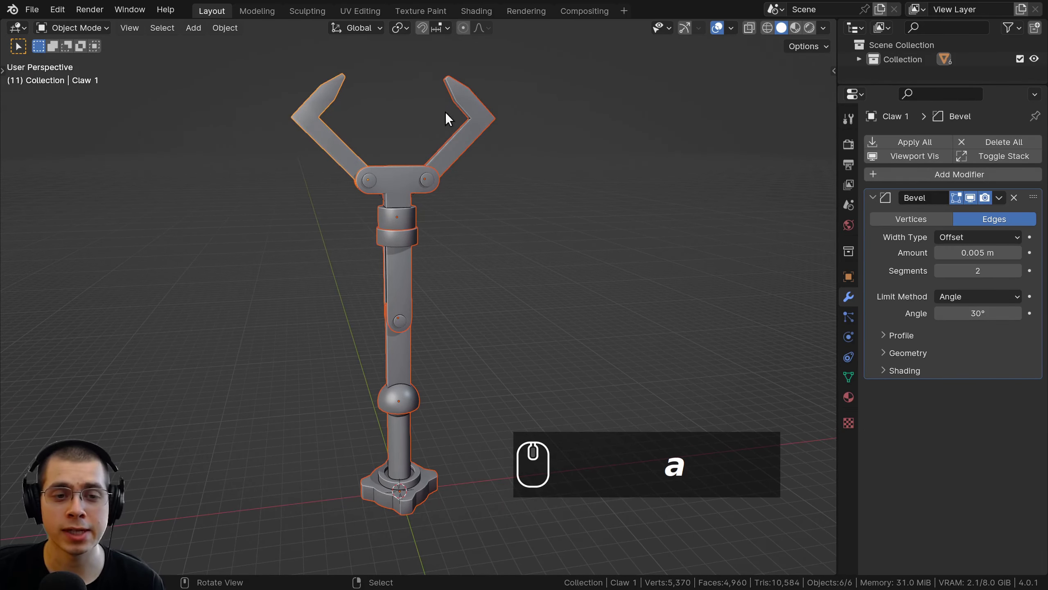
Examine the complete robot arm model from several viewing angles.
{"action": "middle_click_drag", "start_coordinate": [431, 127], "coordinate": [590, 405]}
{"action": "middle_click_drag", "start_coordinate": [421, 347], "coordinate": [374, 354]}
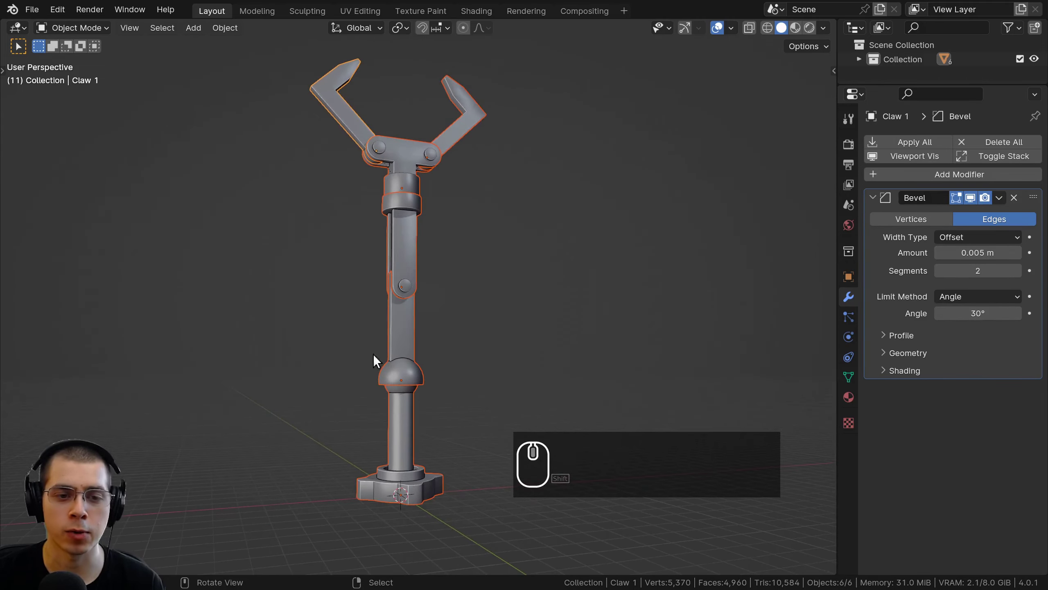
{"action": "left_click", "coordinate": [384, 185]}
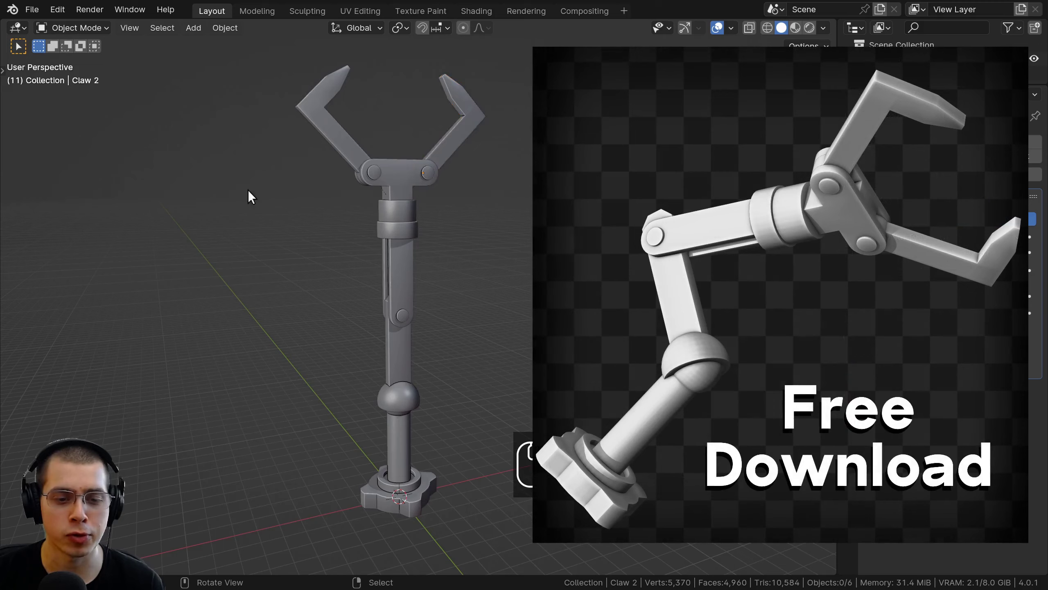
{"action": "key", "text": "a"}
{"action": "middle_click_drag", "start_coordinate": [410, 121], "coordinate": [326, 93]}
Select the robot arm's claws, wrist, arm segments and base in turn to identify its separate parts.
{"action": "left_click", "coordinate": [326, 92]}
{"action": "left_click", "coordinate": [410, 156]}
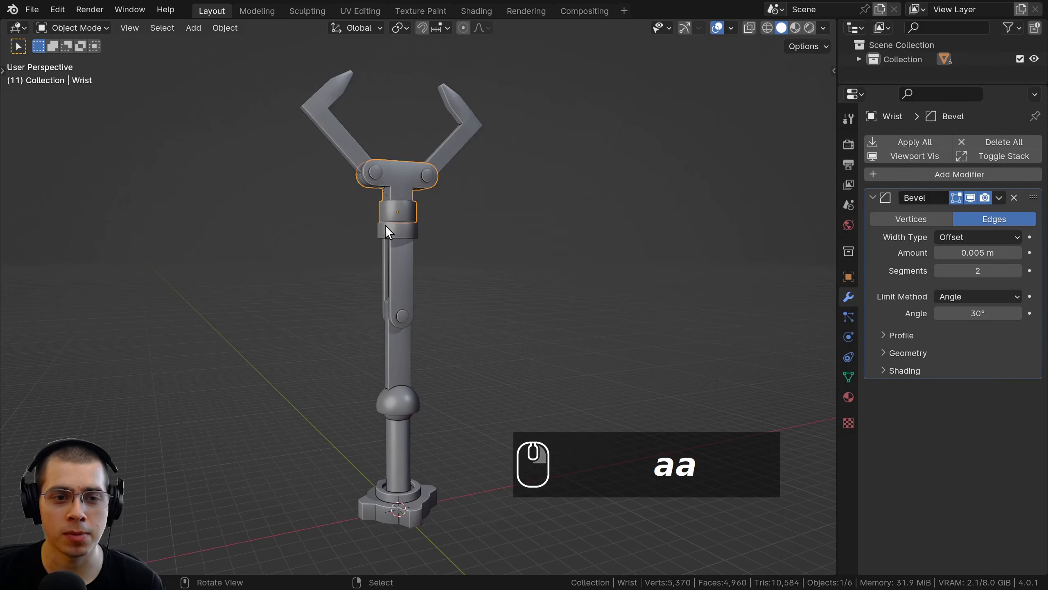
{"action": "left_click", "coordinate": [389, 223]}
{"action": "left_click", "coordinate": [395, 450]}
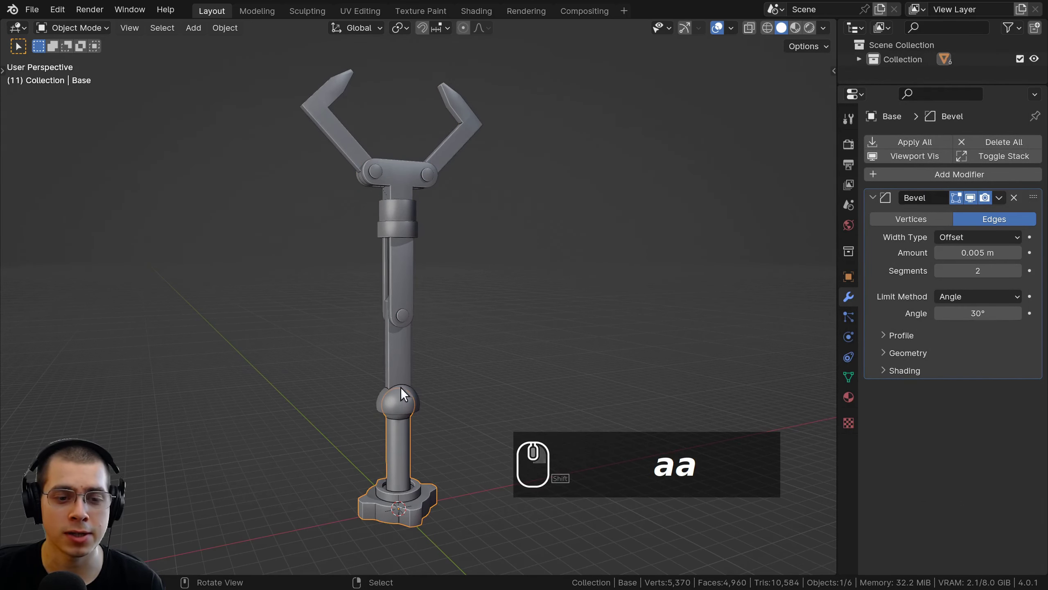
{"action": "left_click", "coordinate": [338, 110]}
{"action": "left_click", "coordinate": [457, 101], "text": "shift"}
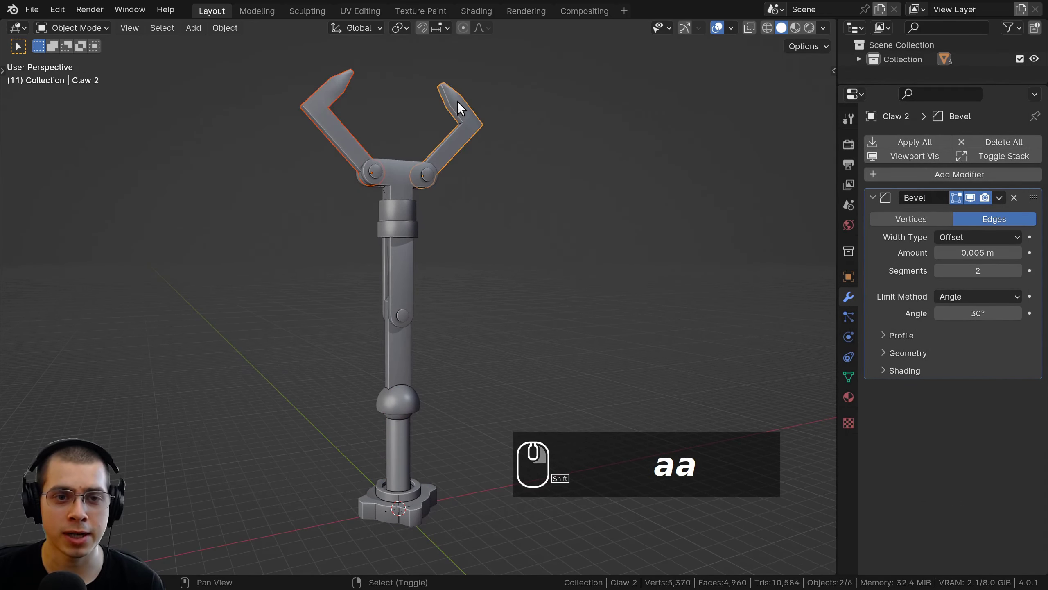
{"action": "left_click", "coordinate": [407, 176]}
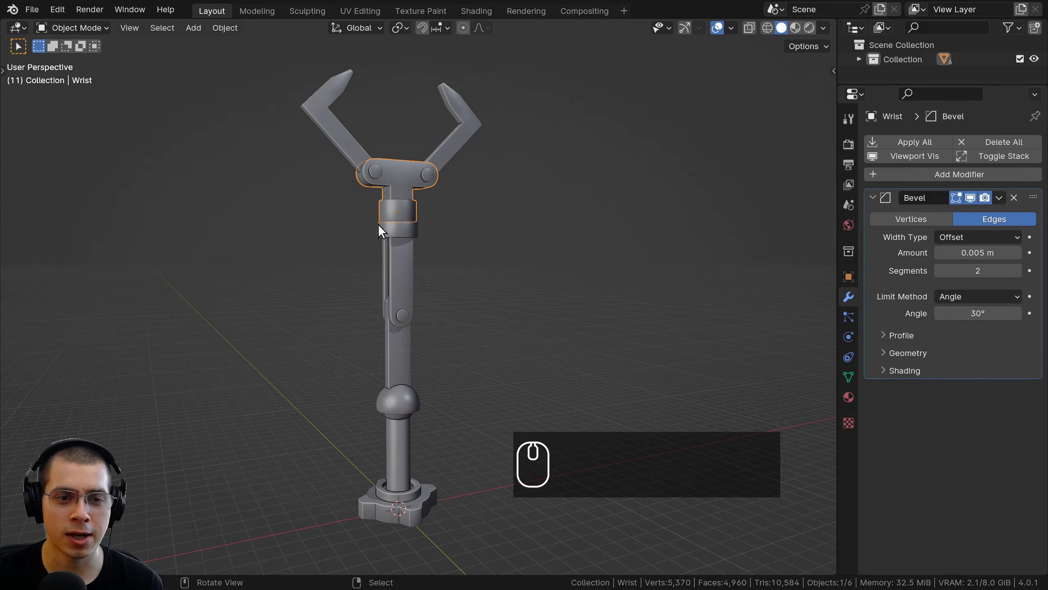
{"action": "left_click", "coordinate": [392, 233]}
{"action": "scroll", "coordinate": [396, 229], "scroll_direction": "up", "scroll_amount": 2}
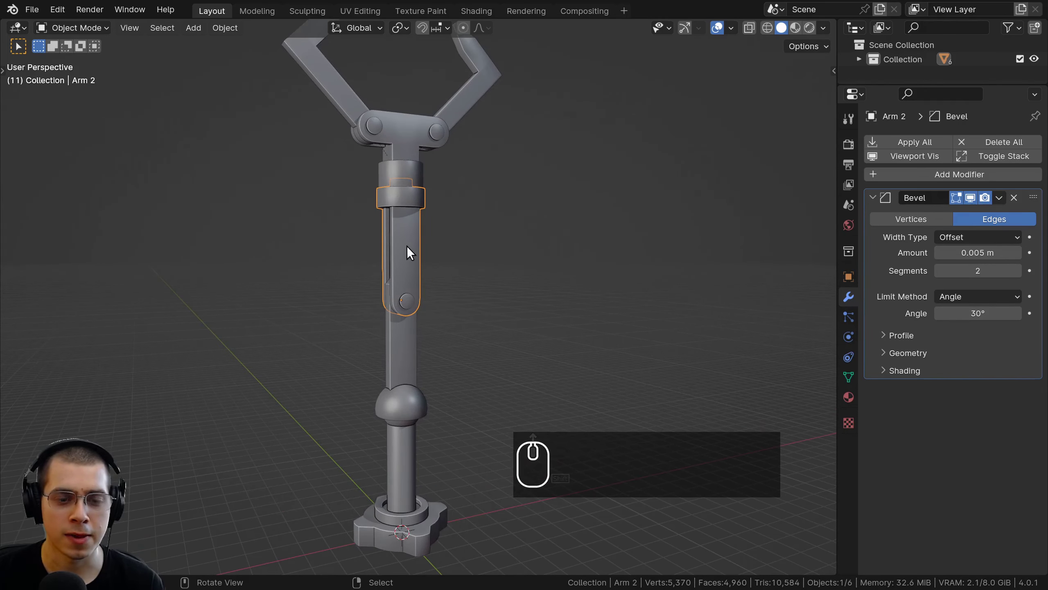
{"action": "left_click", "coordinate": [387, 355]}
{"action": "scroll", "coordinate": [388, 363], "scroll_direction": "down", "scroll_amount": 2}
{"action": "middle_click_drag", "start_coordinate": [403, 411], "coordinate": [392, 386]}
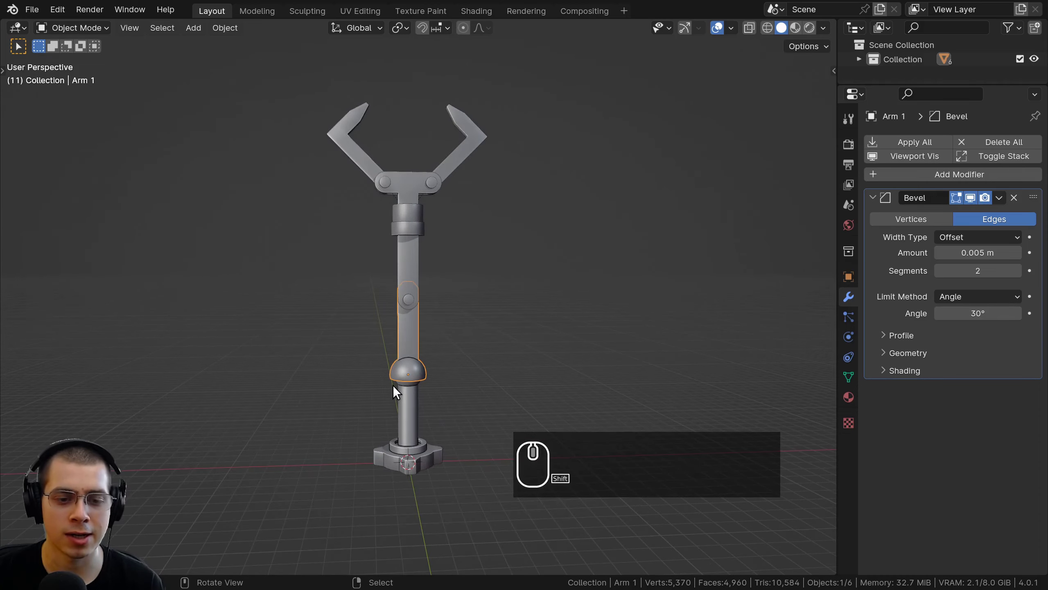
Rotate the robot arm's Base so the whole arm tilts, move it away from the origin, and adjust its tilt.
{"action": "right_click", "coordinate": [408, 441]}
{"action": "middle_click_drag", "start_coordinate": [427, 335], "coordinate": [382, 316], "text": "shift"}
{"action": "scroll", "coordinate": [382, 207], "scroll_direction": "up", "scroll_amount": 2}
{"action": "mouse_move", "coordinate": [383, 190]}
{"action": "middle_mouse_down", "text": "shift"}
{"action": "mouse_move", "coordinate": [387, 230]}
{"action": "mouse_move", "coordinate": [370, 193]}
{"action": "middle_mouse_up", "text": "shift"}
{"action": "scroll", "coordinate": [446, 200], "scroll_direction": "down", "scroll_amount": 2}
{"action": "key", "text": "r"}
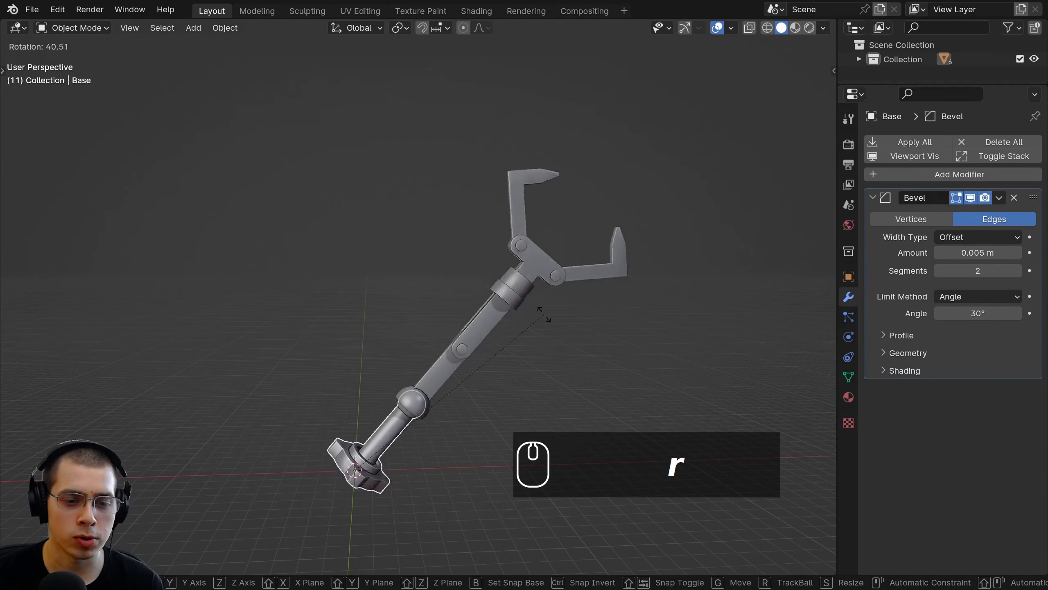
{"action": "left_click", "coordinate": [524, 316]}
{"action": "key", "text": "g"}
{"action": "left_click", "coordinate": [413, 298]}
{"action": "key", "text": "r"}
{"action": "left_click", "coordinate": [406, 292]}
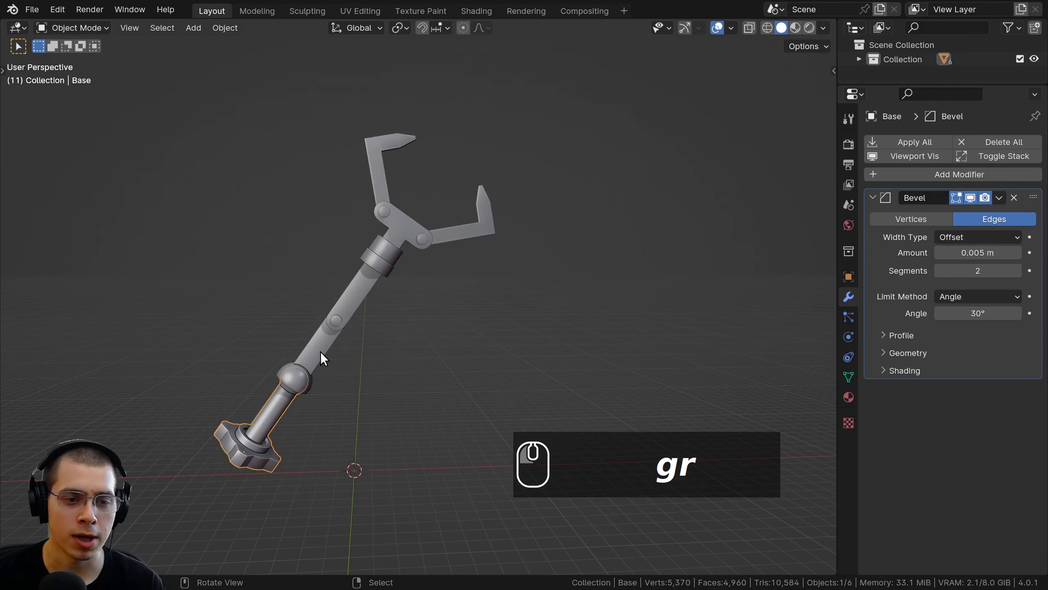
Bend the robot arm by rotating Arm 1 against the Base's tilt and Arm 2 in the opposite direction.
{"action": "right_click", "coordinate": [320, 352]}
{"action": "key", "text": "r"}
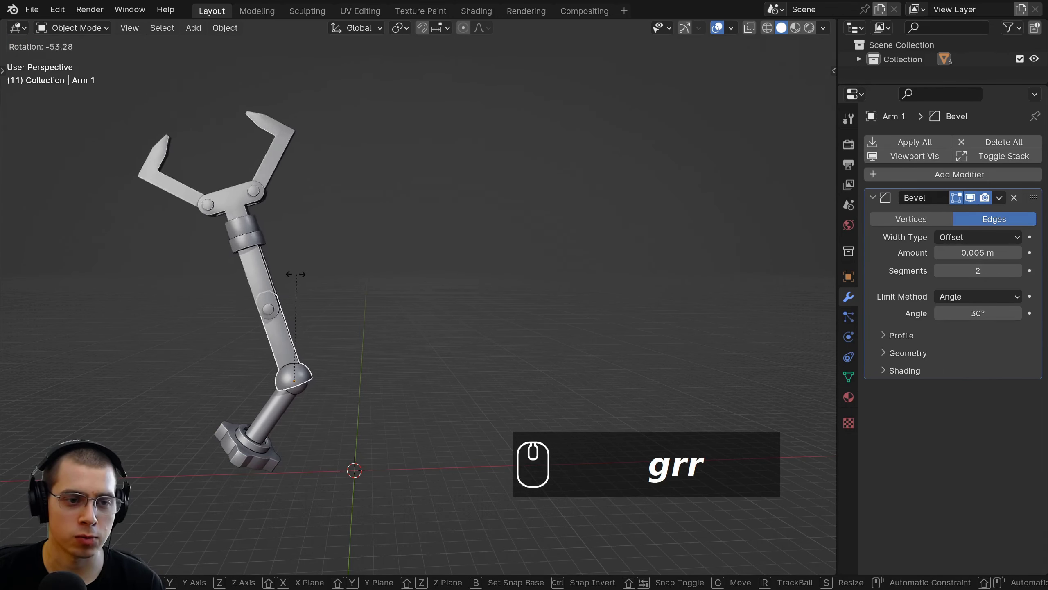
{"action": "left_click", "coordinate": [214, 165]}
{"action": "left_click", "coordinate": [245, 253]}
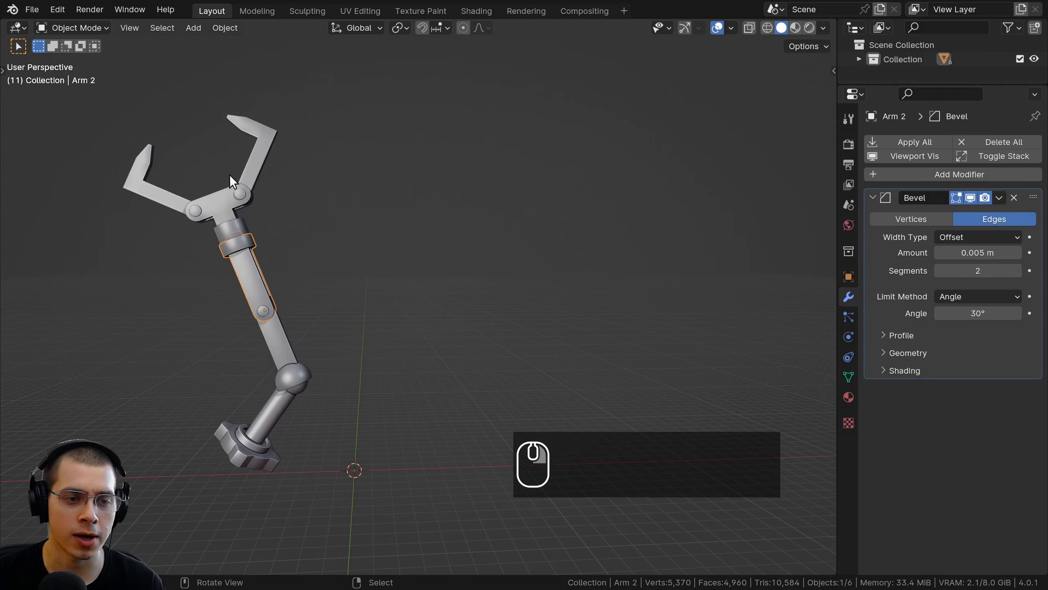
{"action": "key", "text": "r"}
{"action": "left_click", "coordinate": [336, 271]}
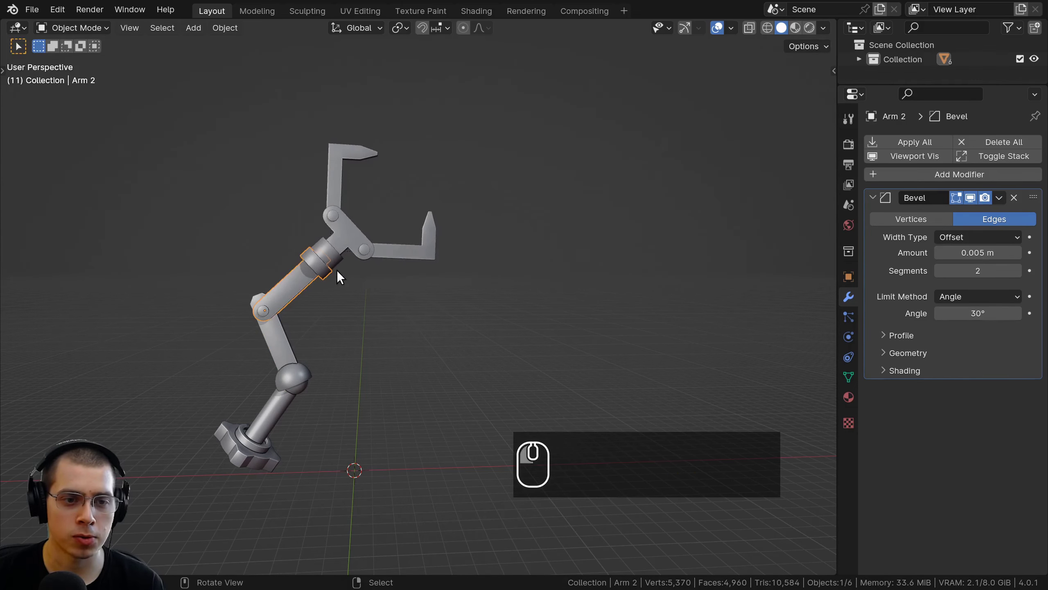
Rotate the robot arm's wrist as seen from above, and freely rotate Arm 1 at its ball joint.
{"action": "left_click", "coordinate": [345, 264]}
{"action": "middle_click_drag", "start_coordinate": [344, 264], "coordinate": [366, 372]}
{"action": "key", "text": "r"}
{"action": "left_click", "coordinate": [491, 190]}
{"action": "right_click", "coordinate": [310, 240]}
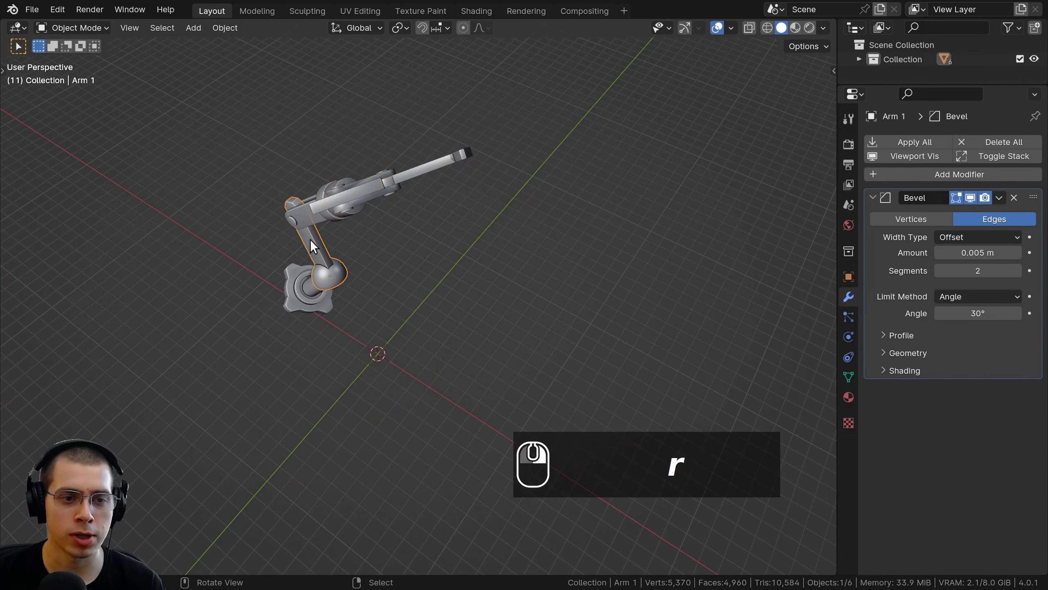
{"action": "key", "text": "r"}
{"action": "key", "text": "r"}
{"action": "left_click", "coordinate": [300, 260]}
Rotate Claw 1 inward and Claw 2 outward about their pivots on the wrist.
{"action": "middle_click_drag", "start_coordinate": [300, 260], "coordinate": [194, 138]}
{"action": "right_click", "coordinate": [266, 219]}
{"action": "middle_click_drag", "start_coordinate": [265, 220], "coordinate": [295, 184]}
{"action": "scroll", "coordinate": [295, 184], "scroll_direction": "up", "scroll_amount": 1}
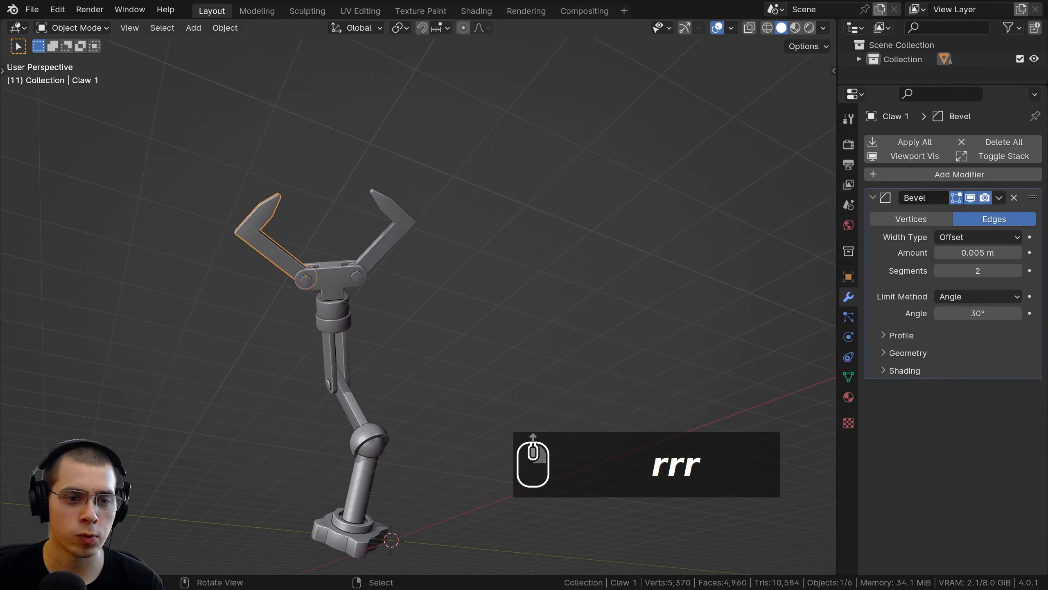
{"action": "key", "text": "r"}
{"action": "left_click", "coordinate": [356, 196]}
{"action": "right_click", "coordinate": [397, 201]}
{"action": "key", "text": "r"}
{"action": "left_click", "coordinate": [437, 268]}
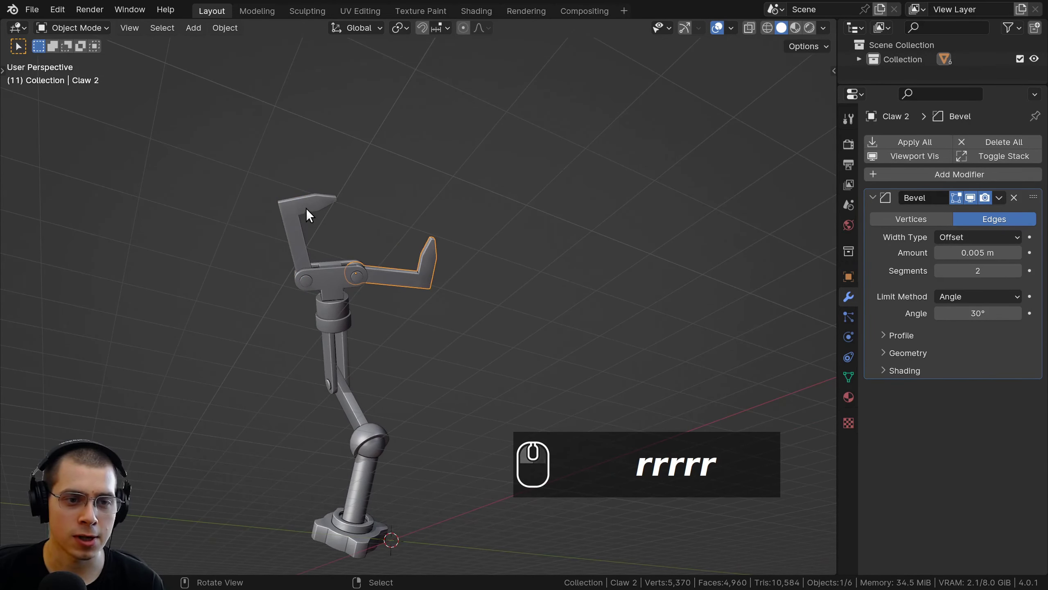
Swing Claw 1 back outward so that both claws are spread open.
{"action": "right_click", "coordinate": [305, 205]}
{"action": "key", "text": "g"}
{"action": "key", "text": "r"}
{"action": "left_click", "coordinate": [334, 530]}
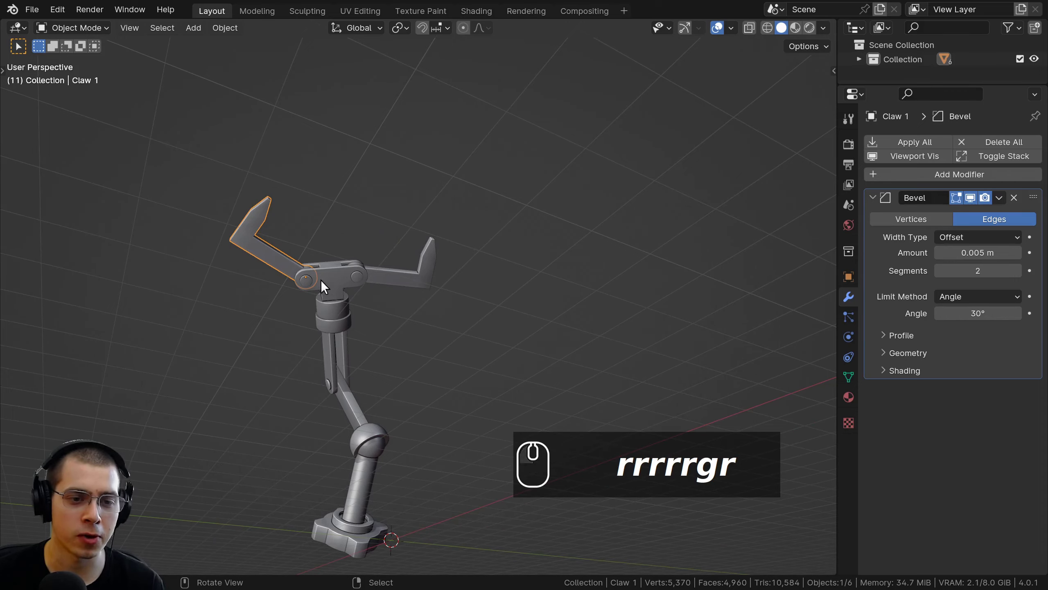
Freely rotate the Wrist, and turn it again as seen from above to swing both claws.
{"action": "middle_click_drag", "start_coordinate": [308, 251], "coordinate": [405, 261]}
{"action": "right_click", "coordinate": [345, 249]}
{"action": "key", "text": "r"}
{"action": "key", "text": "r"}
{"action": "left_click", "coordinate": [359, 224]}
{"action": "middle_click_drag", "start_coordinate": [351, 194], "coordinate": [411, 304]}
{"action": "scroll", "coordinate": [433, 298], "scroll_direction": "up", "scroll_amount": 1}
{"action": "key", "text": "r"}
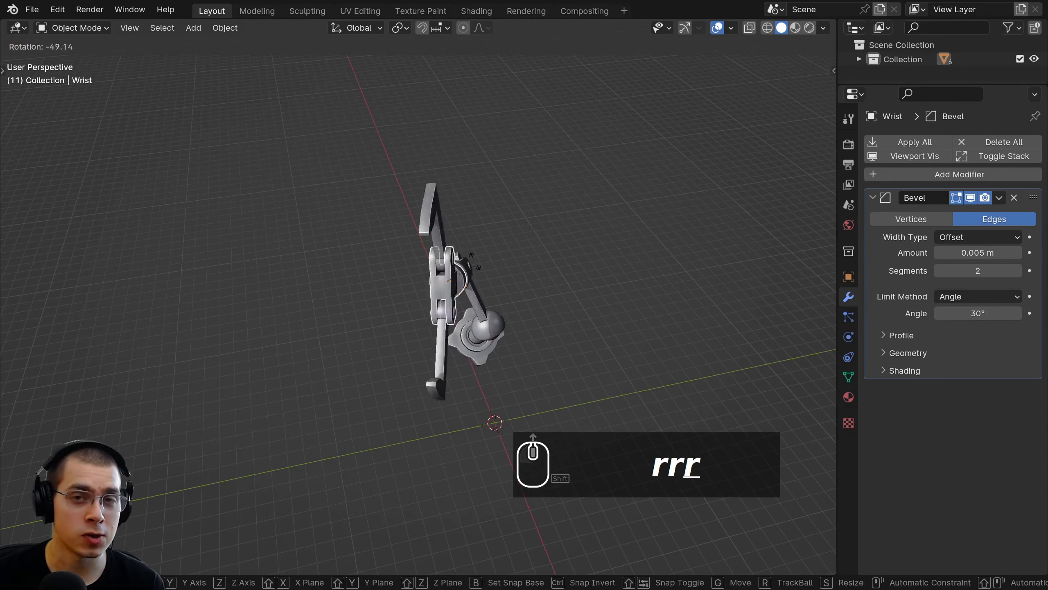
{"action": "left_click", "coordinate": [405, 363]}
Rotate the Wrist repeatedly from different viewing angles, including a free rotation, to test how the claws follow.
{"action": "middle_click_drag", "start_coordinate": [446, 351], "coordinate": [533, 269]}
{"action": "key", "text": "r"}
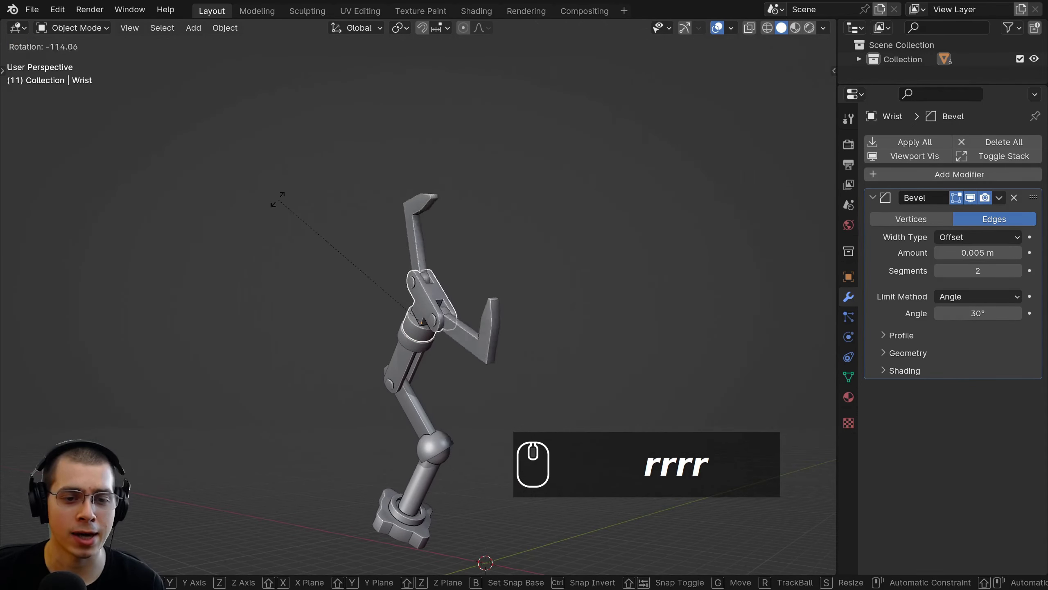
{"action": "left_click", "coordinate": [326, 223]}
{"action": "key", "text": "r"}
{"action": "key", "text": "r"}
{"action": "middle_click_drag", "start_coordinate": [325, 223], "coordinate": [431, 371]}
{"action": "left_click", "coordinate": [580, 322]}
{"action": "key", "text": "r"}
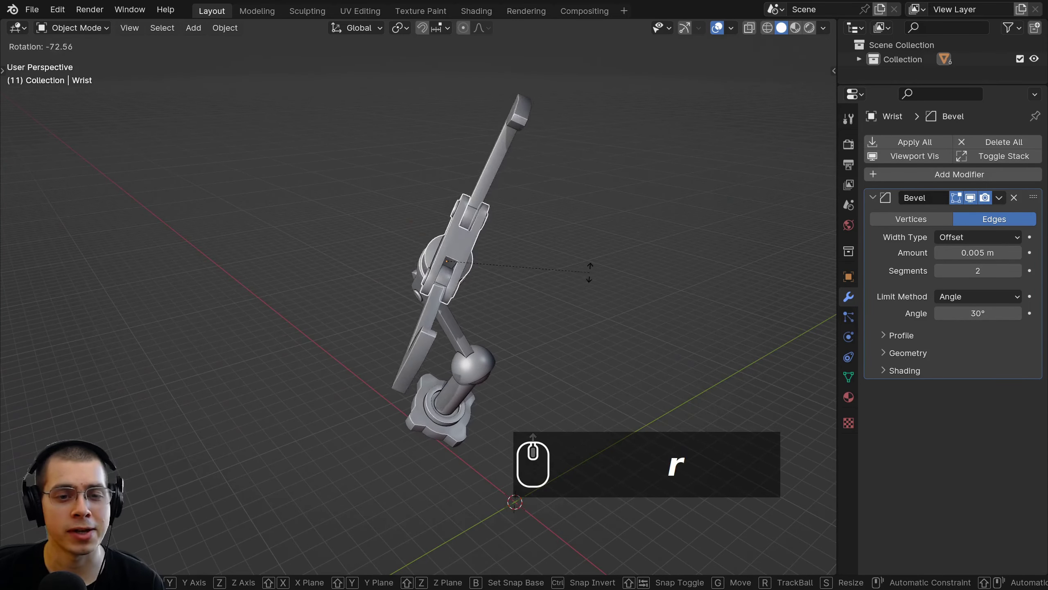
{"action": "left_click", "coordinate": [589, 273]}
{"action": "middle_click_drag", "start_coordinate": [589, 273], "coordinate": [492, 297]}
{"action": "left_click", "coordinate": [402, 278]}
{"action": "key", "text": "r"}
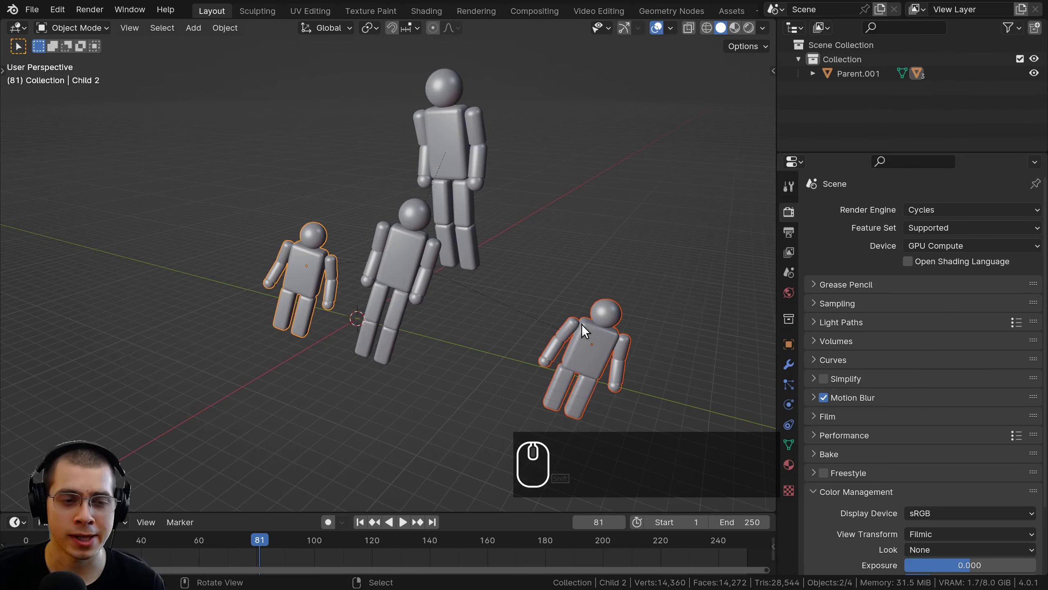
Move and rotate Child 1 and Child 2 together in the figures scene.
{"action": "key", "text": "g"}
{"action": "key", "text": "r"}
{"action": "key", "text": "g"}
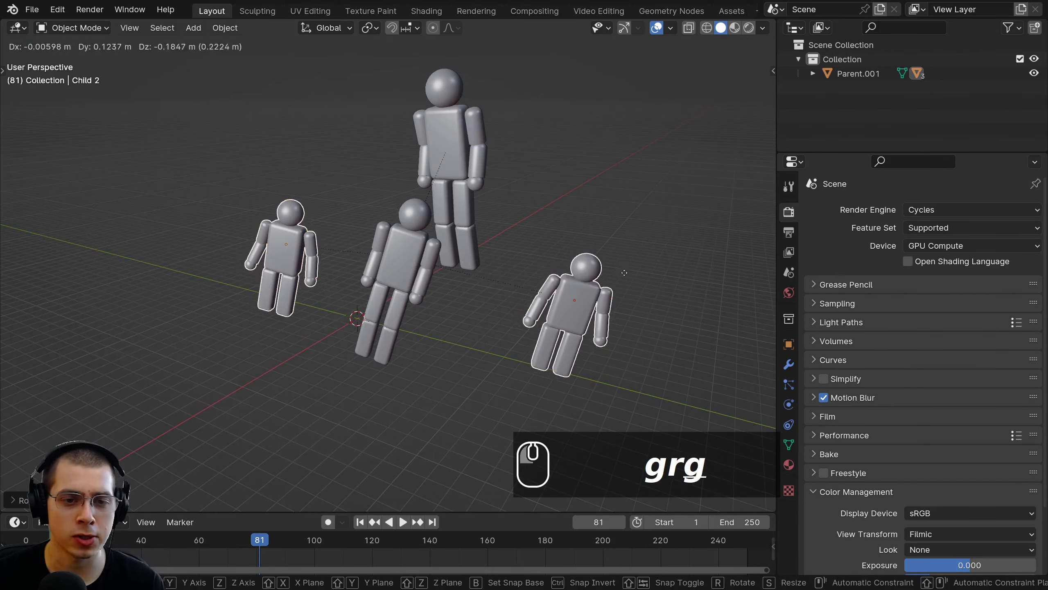
{"action": "left_click", "coordinate": [653, 284]}
Try freely rotating the Parent figure to check that both children follow it.
{"action": "left_click", "coordinate": [413, 251]}
{"action": "key", "text": "r"}
{"action": "key", "text": "r"}
{"action": "right_click", "coordinate": [584, 303]}
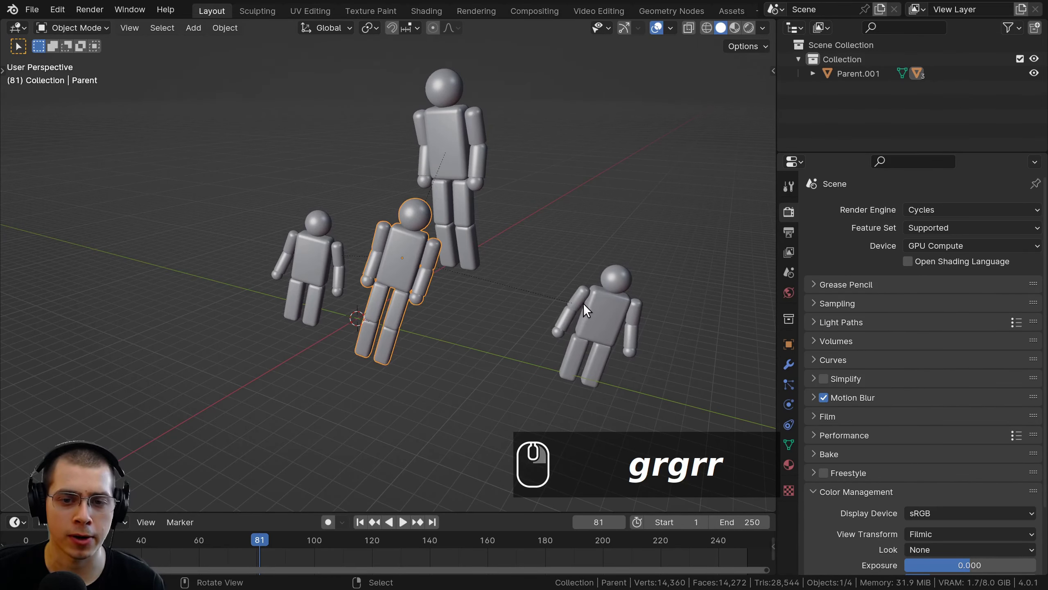
Unlink Child 1 and Child 2 from the Parent figure with the plain Clear Parent option.
{"action": "left_click", "coordinate": [584, 305]}
{"action": "left_click", "coordinate": [318, 254], "text": "shift"}
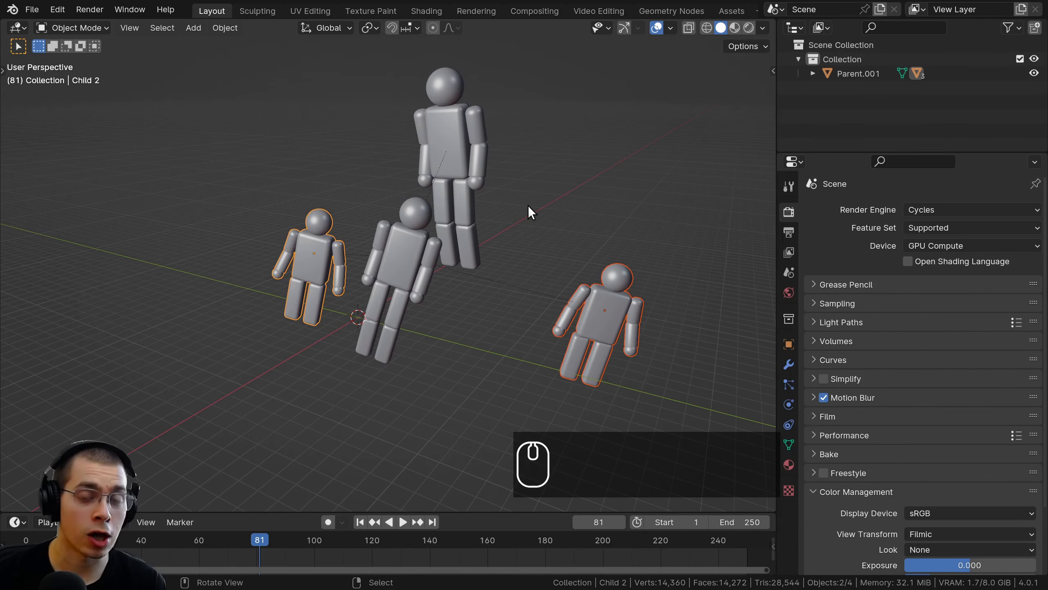
{"action": "key", "text": "alt+p"}
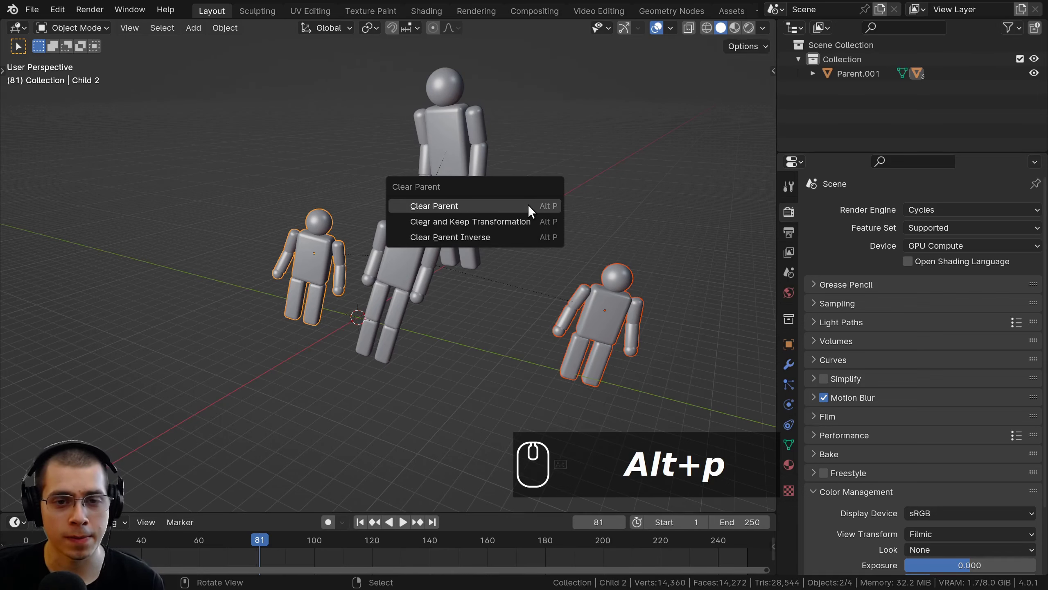
{"action": "left_click", "coordinate": [431, 199]}
{"action": "middle_click_drag", "start_coordinate": [343, 267], "coordinate": [434, 274]}
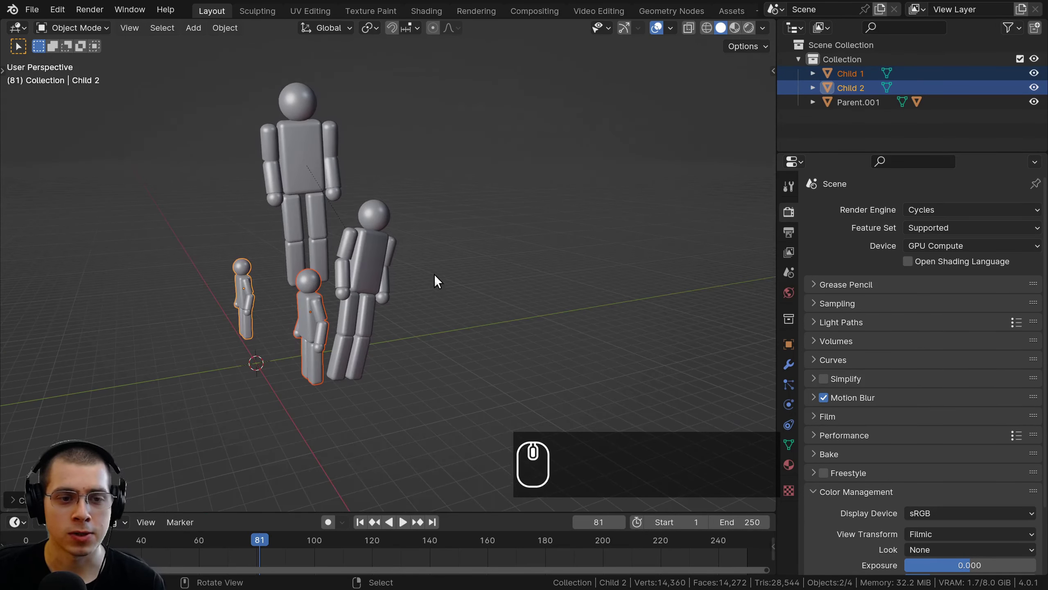
Try moving Child 1 on its own to test that it is unlinked from the Parent figure.
{"action": "middle_click_drag", "start_coordinate": [305, 297], "coordinate": [475, 237]}
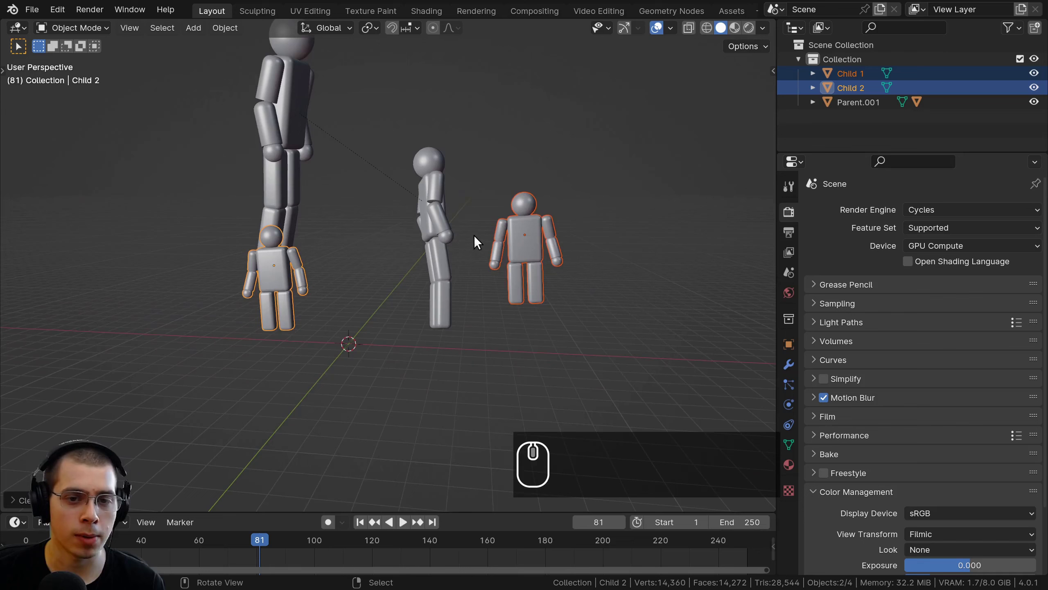
{"action": "right_click", "coordinate": [515, 237]}
{"action": "key", "text": "g"}
{"action": "right_click", "coordinate": [563, 225]}
{"action": "middle_click_drag", "start_coordinate": [563, 225], "coordinate": [455, 218]}
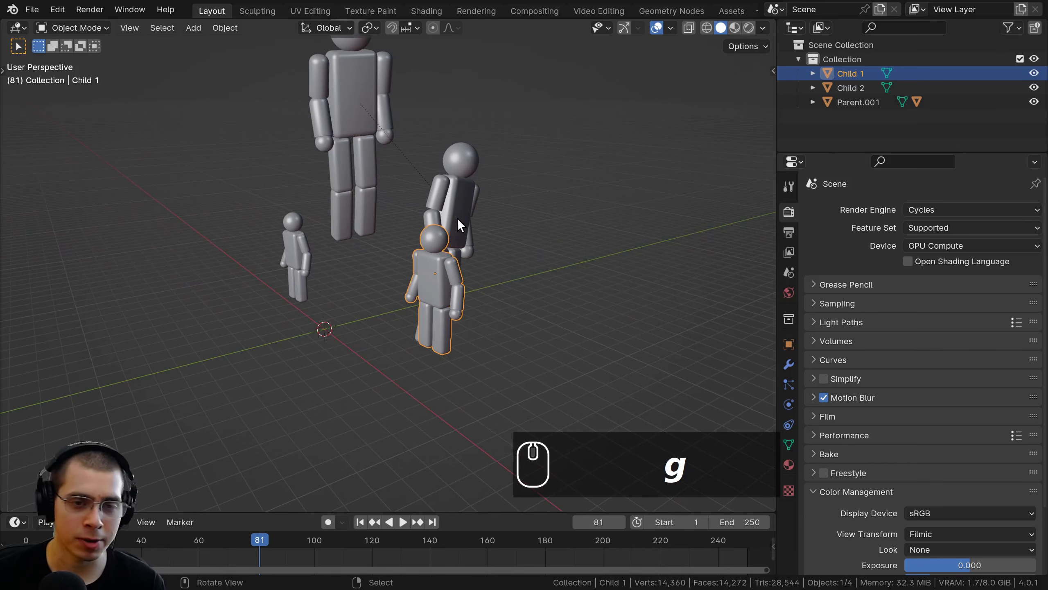
Undo back to the parented figures and unlink Child 1 and Child 2 using Clear and Keep Transformation.
{"action": "key", "text": "ctrl+z"}
{"action": "key", "text": "ctrl+z"}
{"action": "middle_click_drag", "start_coordinate": [524, 238], "coordinate": [417, 256]}
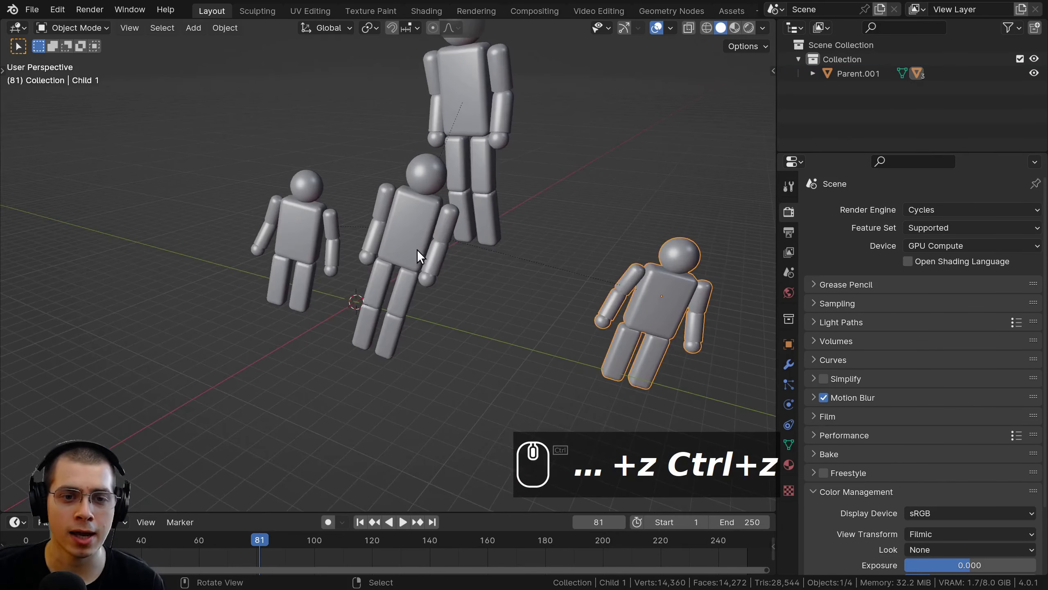
{"action": "left_click", "coordinate": [324, 235], "text": "shift"}
{"action": "middle_click_drag", "start_coordinate": [324, 235], "coordinate": [362, 218]}
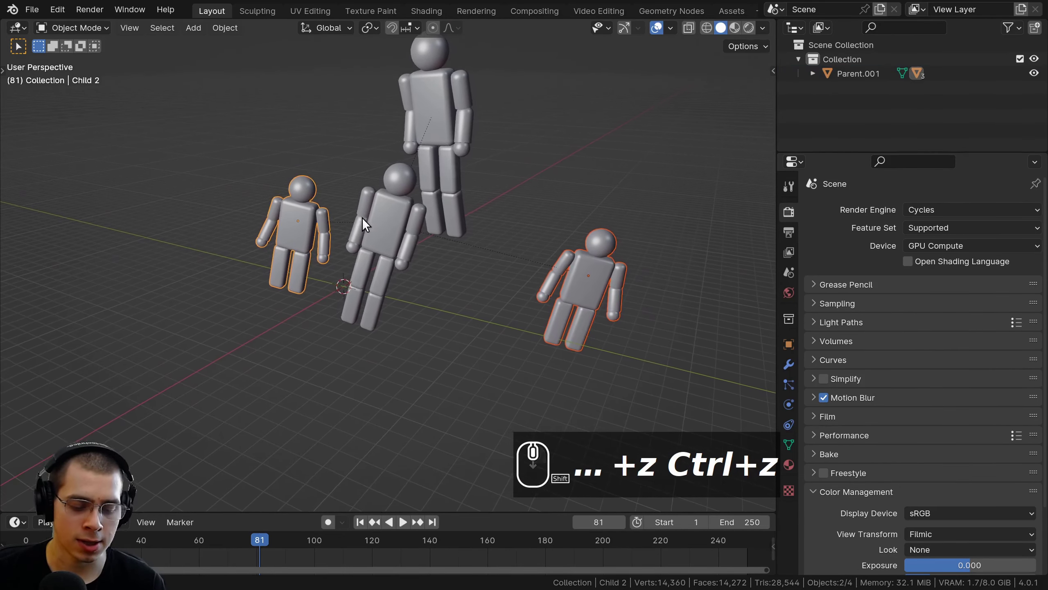
{"action": "key", "text": "alt+p"}
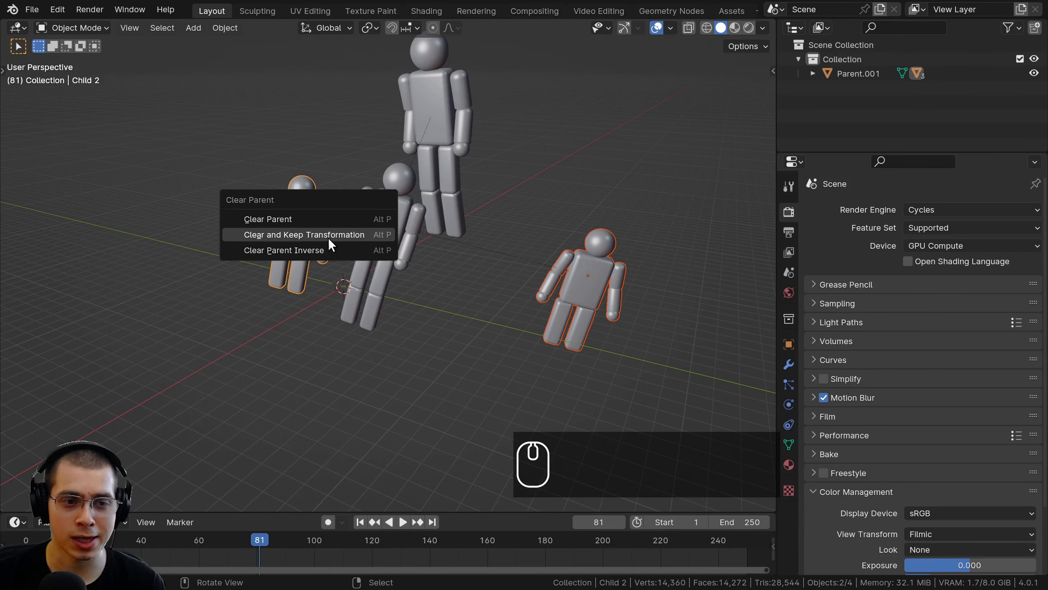
{"action": "left_click", "coordinate": [338, 235]}
Move the Parent figure toward the tall Parent.001 figure to test whether the children still follow.
{"action": "scroll", "coordinate": [663, 256], "scroll_direction": "up", "scroll_amount": 2}
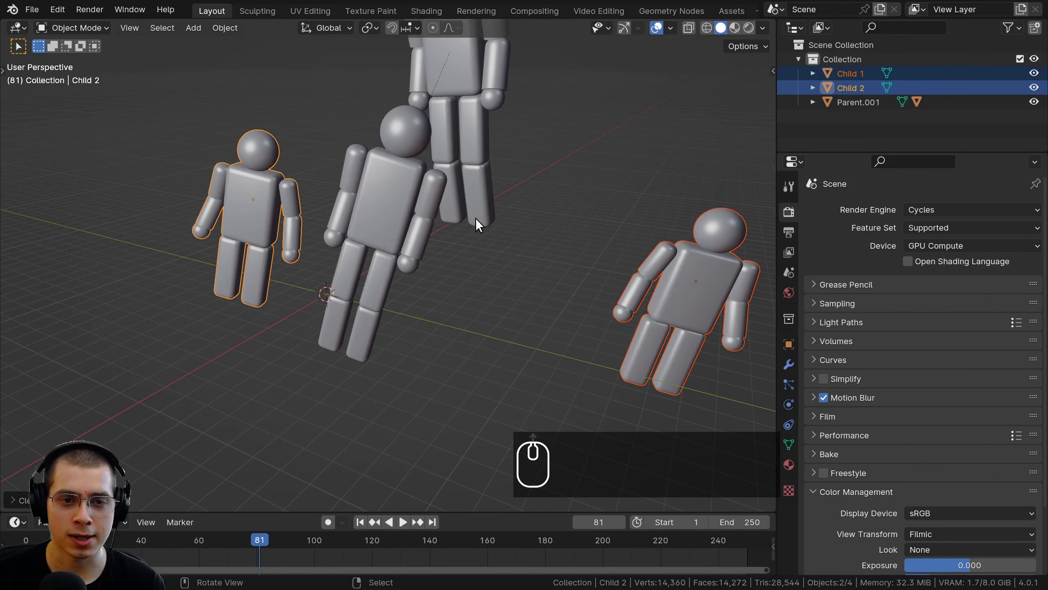
{"action": "scroll", "coordinate": [505, 230], "scroll_direction": "down", "scroll_amount": 3}
{"action": "right_click", "coordinate": [567, 268]}
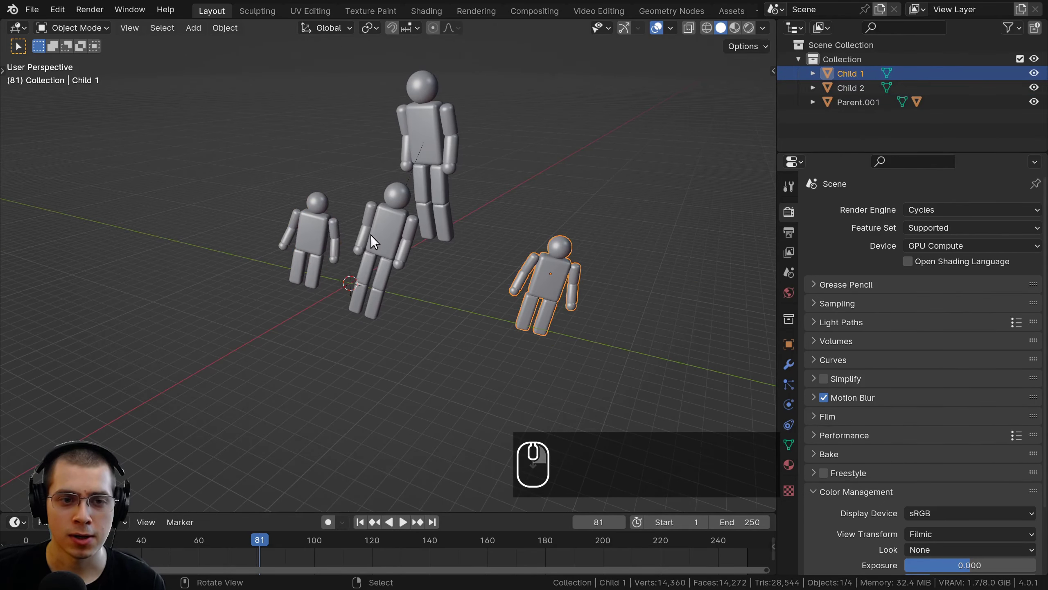
{"action": "right_click", "coordinate": [375, 234]}
{"action": "key", "text": "g"}
{"action": "left_click", "coordinate": [454, 239]}
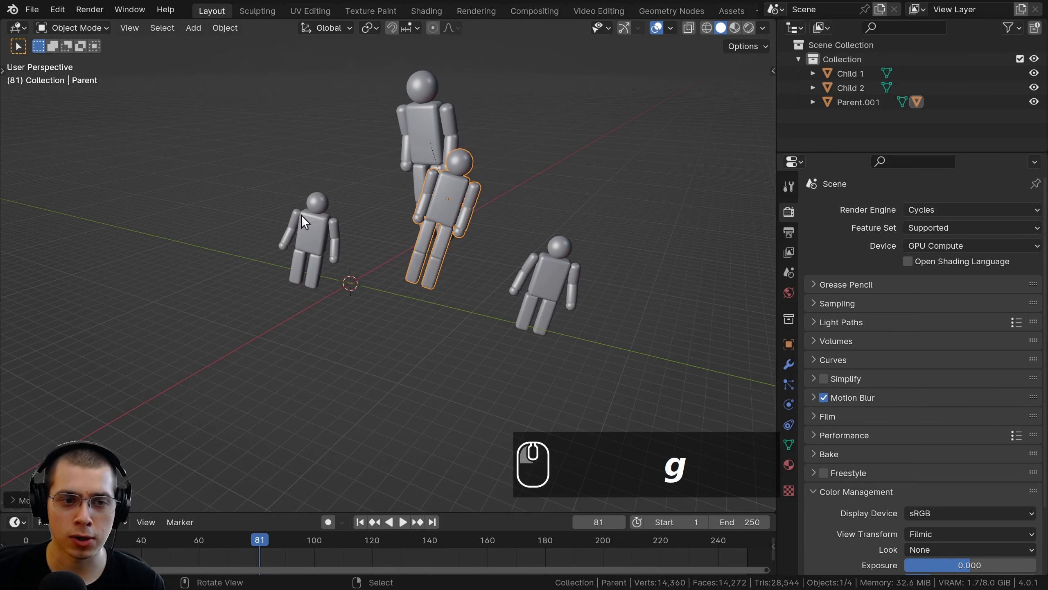
Move and freely rotate Child 1 on its own to test its independence from the Parent figure.
{"action": "left_click", "coordinate": [561, 264]}
{"action": "key", "text": "r"}
{"action": "key", "text": "g"}
{"action": "left_click", "coordinate": [673, 208]}
{"action": "key", "text": "r"}
{"action": "key", "text": "r"}
{"action": "left_click", "coordinate": [516, 198]}
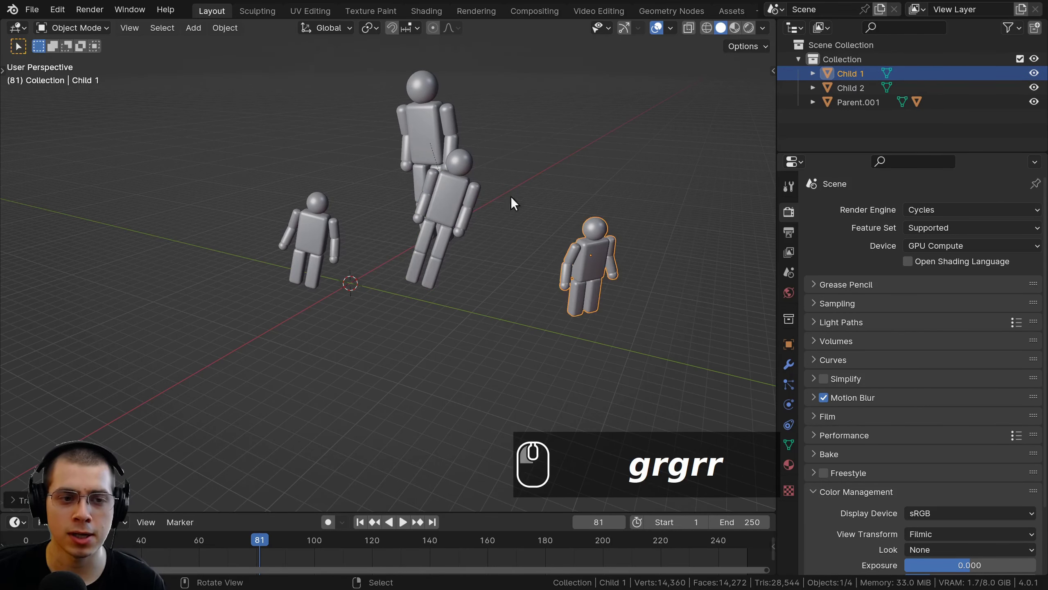
Rotate Child 2 and move the Parent figure separately to test that the two are independent.
{"action": "right_click", "coordinate": [334, 236]}
{"action": "key", "text": "r"}
{"action": "left_click", "coordinate": [390, 218]}
{"action": "middle_click_drag", "start_coordinate": [398, 230], "coordinate": [424, 245]}
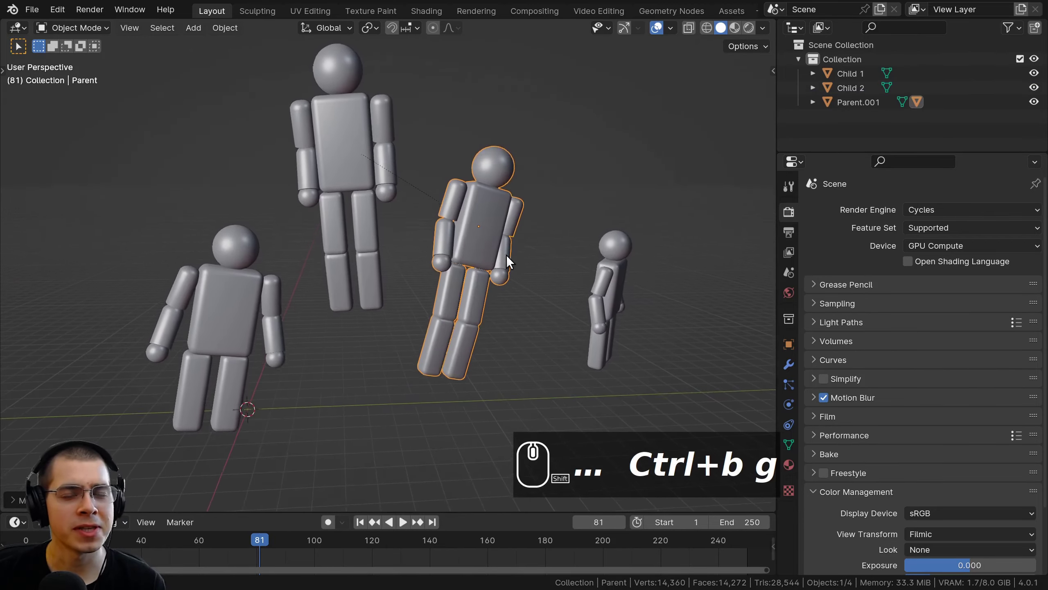
{"action": "middle_click_drag", "start_coordinate": [507, 254], "coordinate": [487, 272], "text": "shift"}
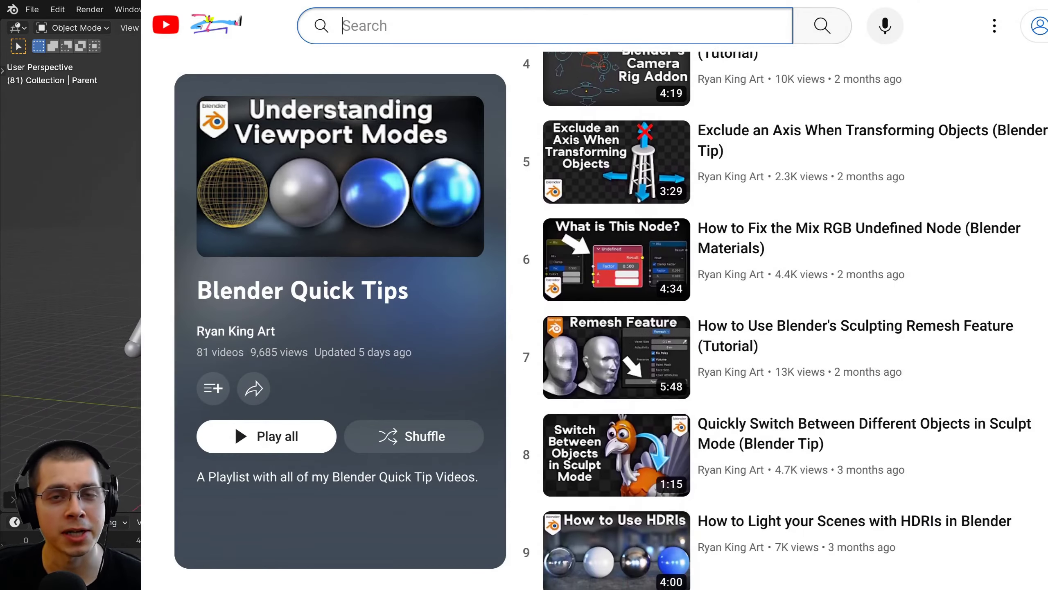